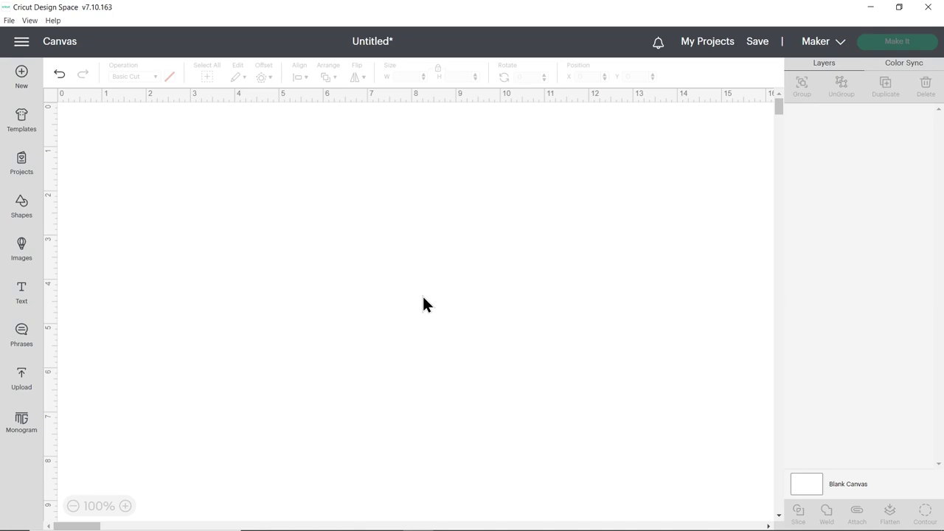
# Step: Upload the file SVG_Summer_Sign_CraftWithSarah.svg as a cut image
pyautogui.click(31, 381)
pyautogui.click(122, 239)
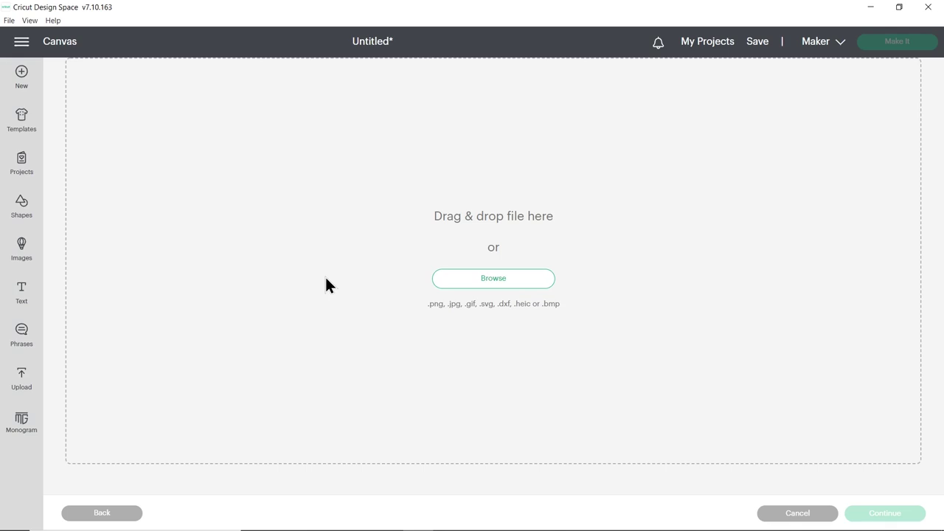
pyautogui.hotkey('alt', 'Tab')
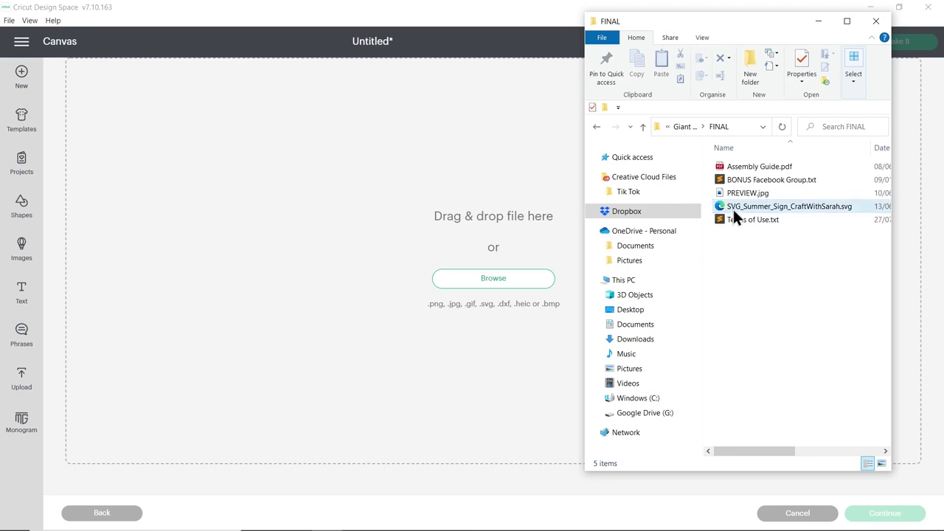
pyautogui.moveTo(736, 212); pyautogui.dragTo(426, 233)
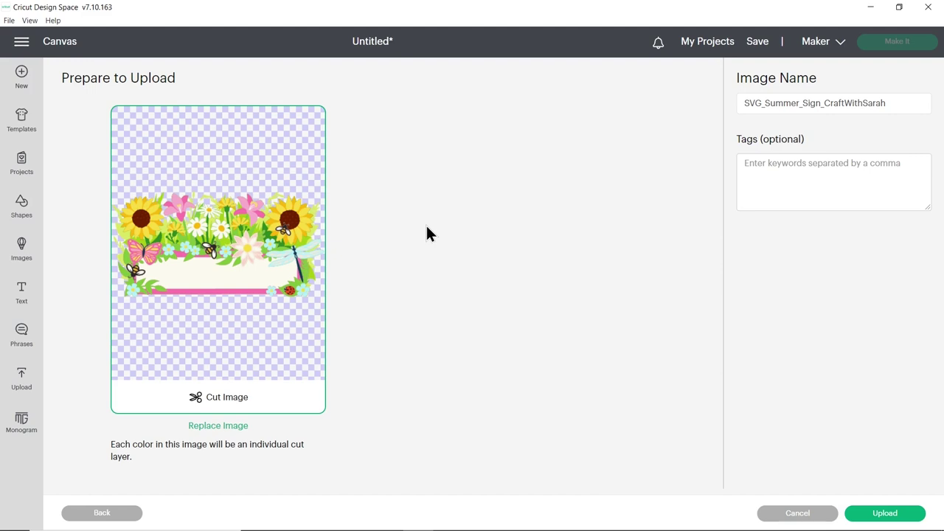
pyautogui.click(902, 513)
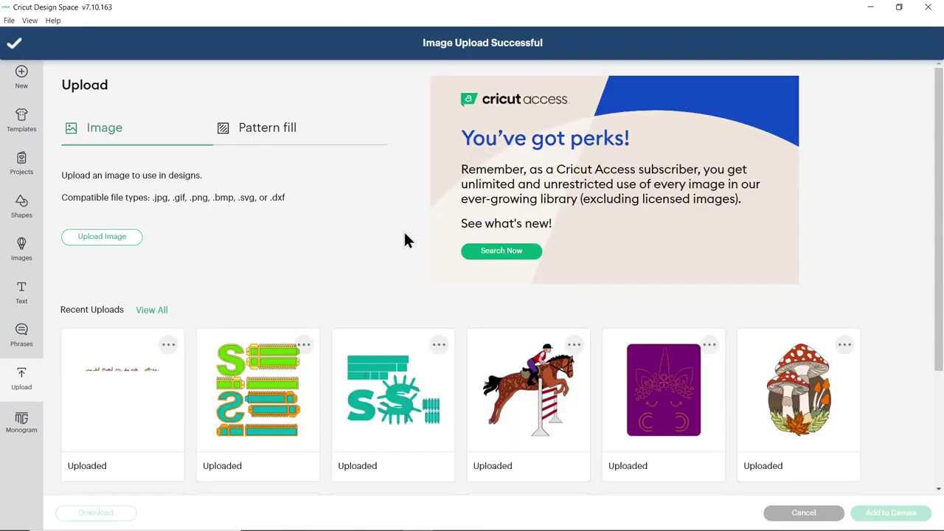
# Step: Add the uploaded summer sign to the canvas and resize it to 20 inches wide
pyautogui.click(136, 387)
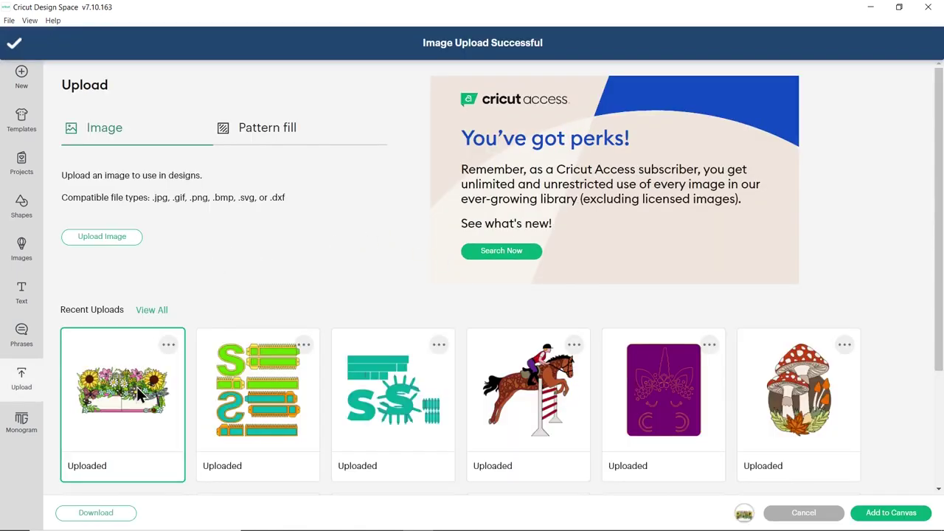
pyautogui.click(896, 513)
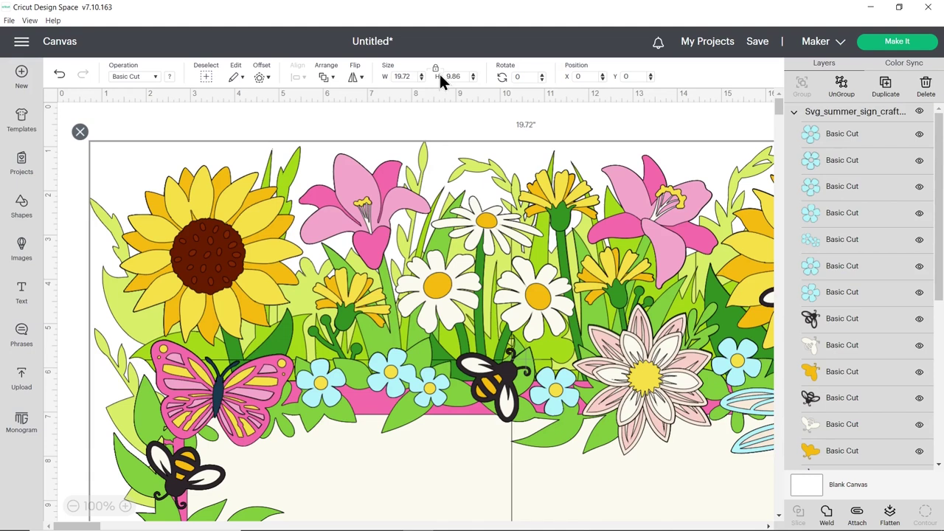
pyautogui.doubleClick(401, 76)
pyautogui.press('Return')
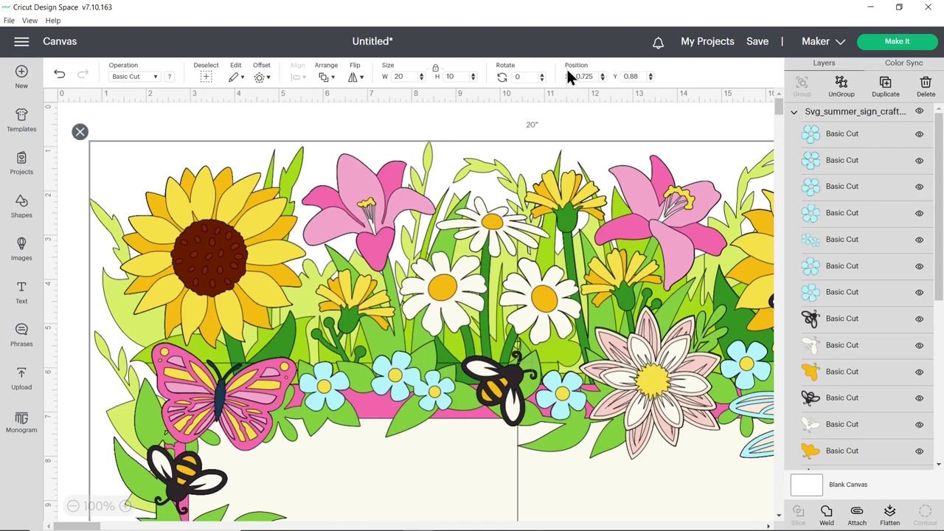
# Step: Look through the summer sign's layers and examine which sections the separate light green leaf layers cover
pyautogui.scroll(-10, 853, 184)
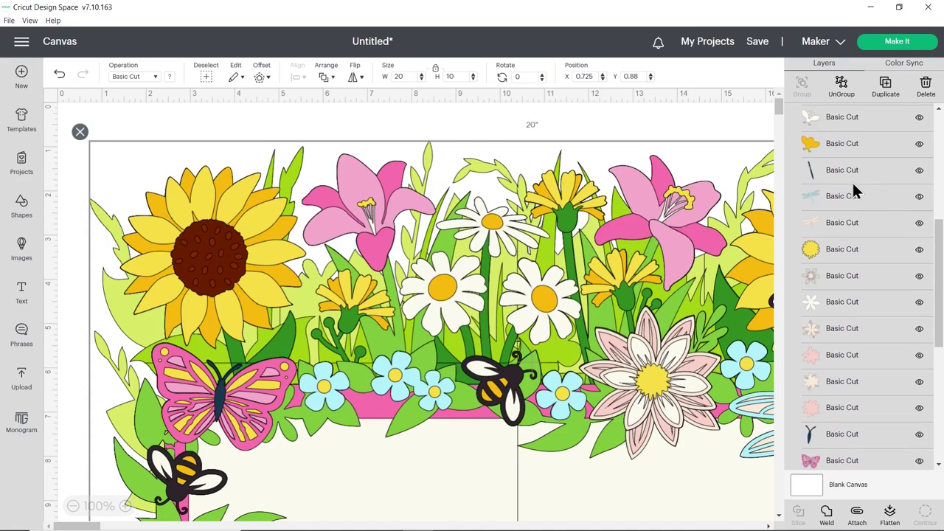
pyautogui.scroll(-10, 854, 190)
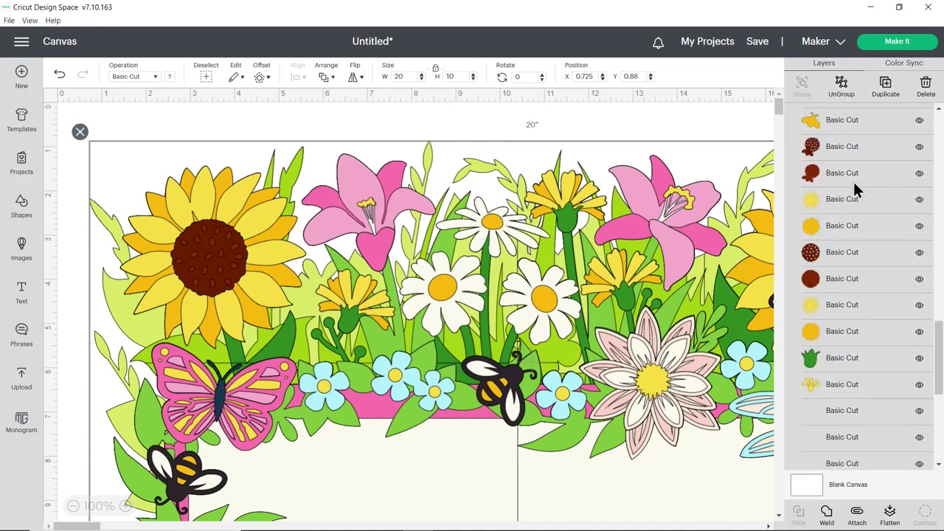
pyautogui.scroll(-10, 855, 190)
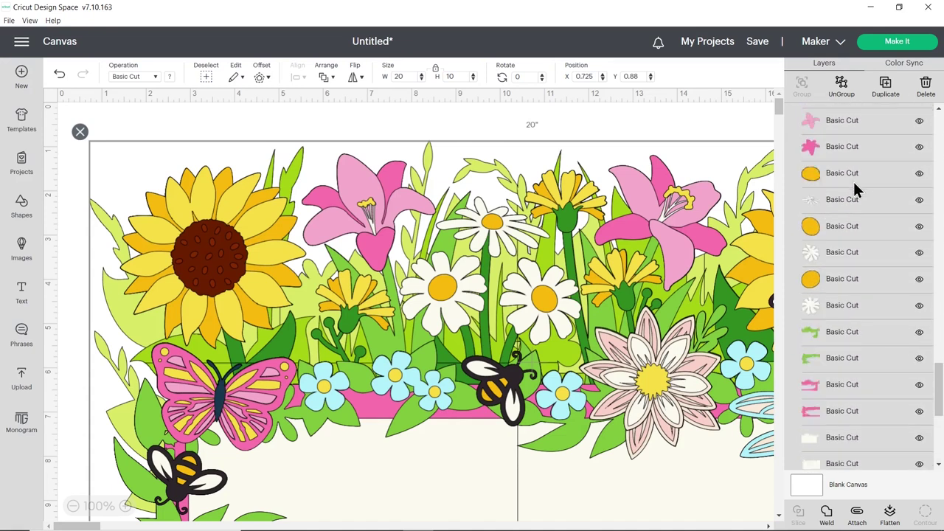
pyautogui.scroll(-4, 853, 190)
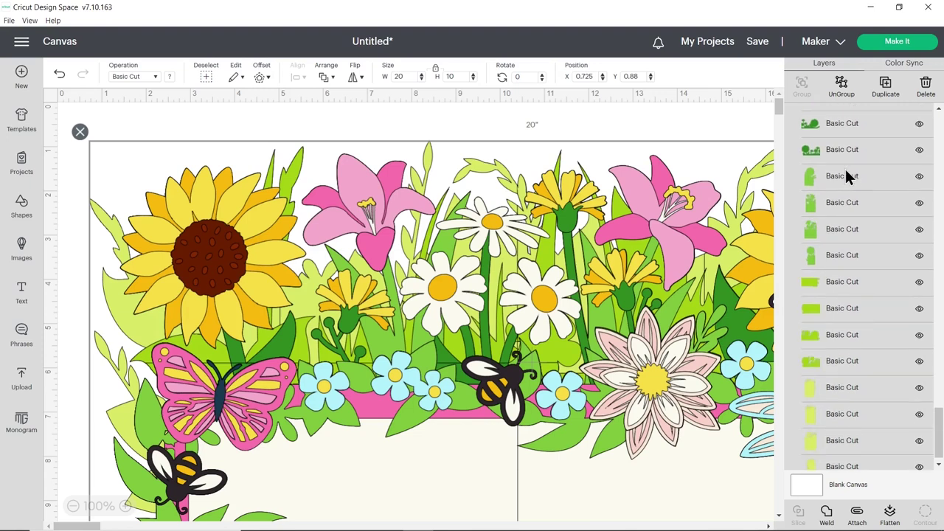
pyautogui.click(846, 173)
pyautogui.click(835, 205)
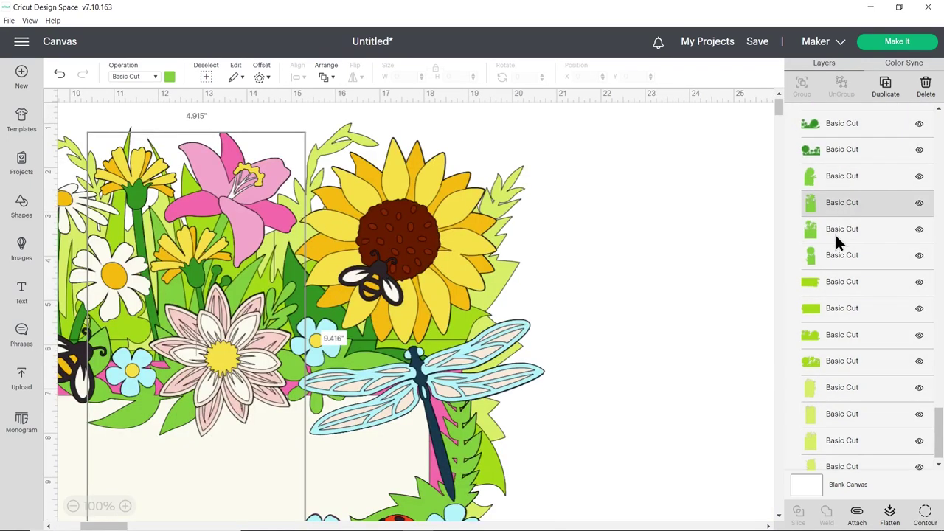
pyautogui.click(835, 233)
pyautogui.click(837, 255)
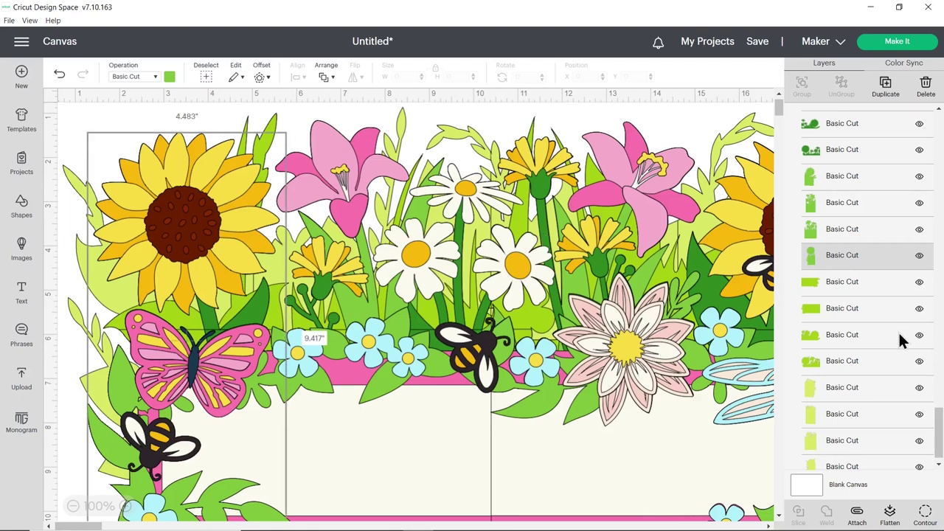
pyautogui.scroll(-1, 899, 339)
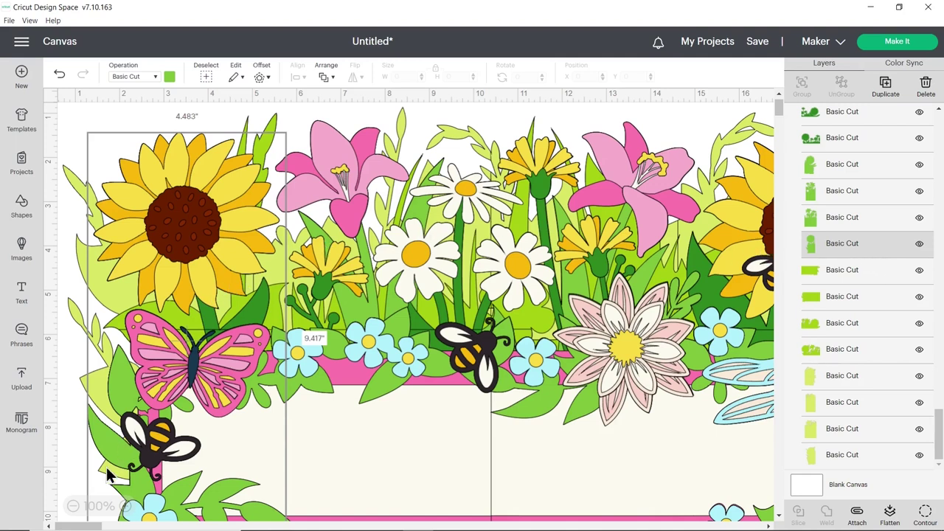
# Step: Add a text object reading "Welcome" to the canvas
pyautogui.click(73, 506)
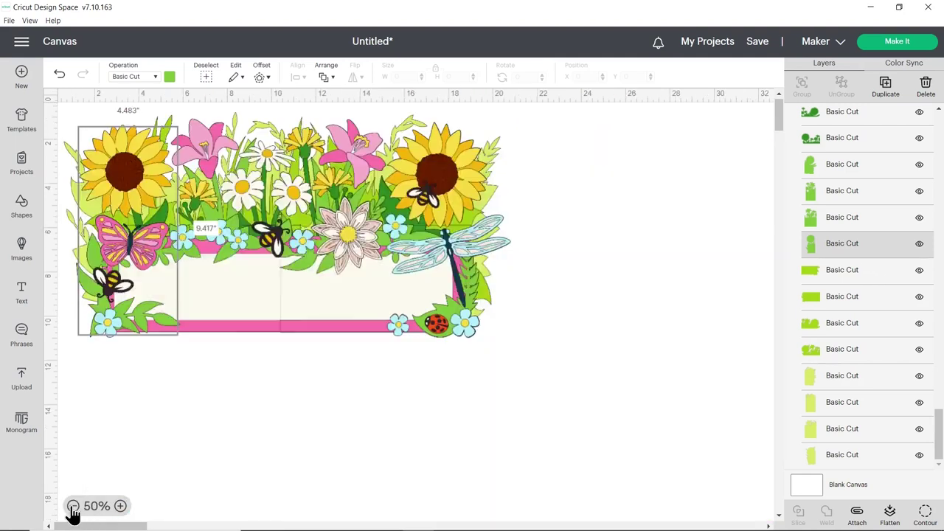
pyautogui.click(201, 425)
pyautogui.click(120, 506)
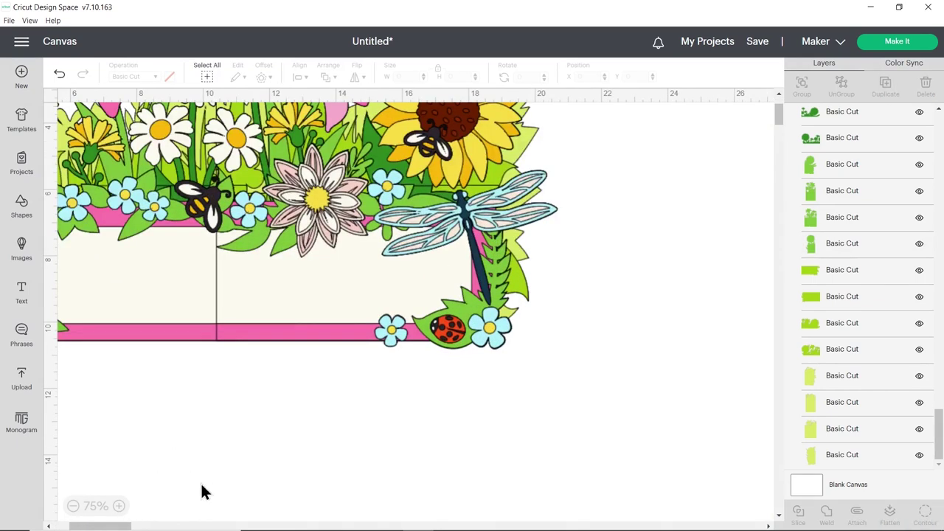
pyautogui.scroll(3, 221, 435)
pyautogui.moveTo(125, 526); pyautogui.dragTo(109, 528)
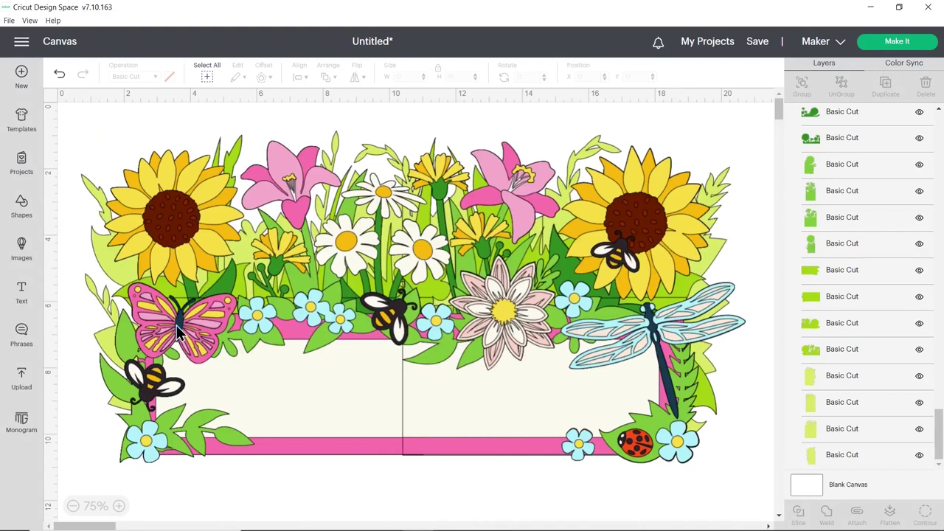
pyautogui.click(32, 296)
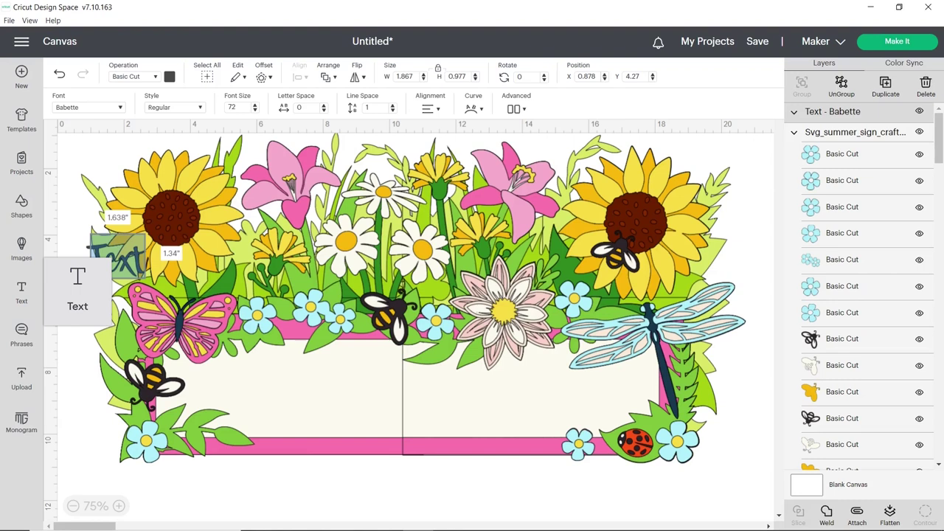
pyautogui.write('Welcome')
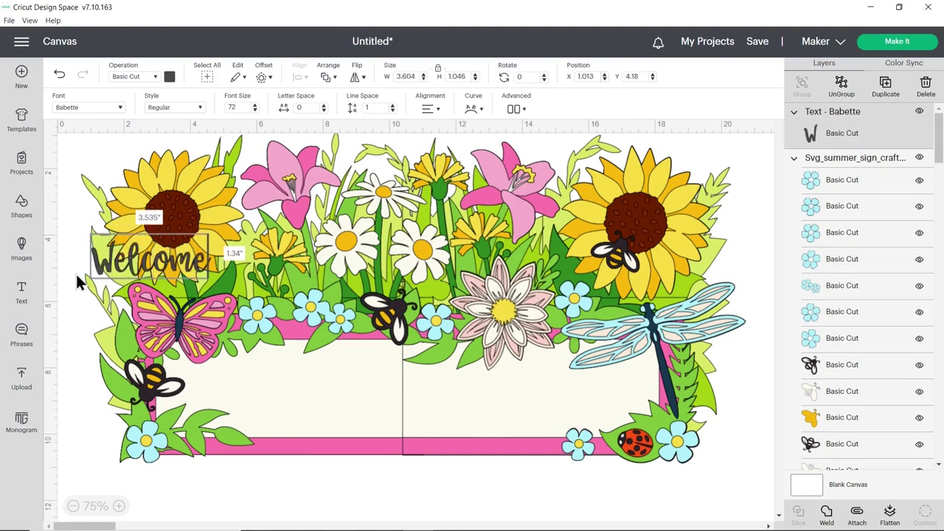
# Step: Move the "Welcome" text onto the sign's cream panel and enlarge it to about 6.2 inches wide
pyautogui.click(76, 284)
pyautogui.moveTo(170, 277); pyautogui.dragTo(311, 392)
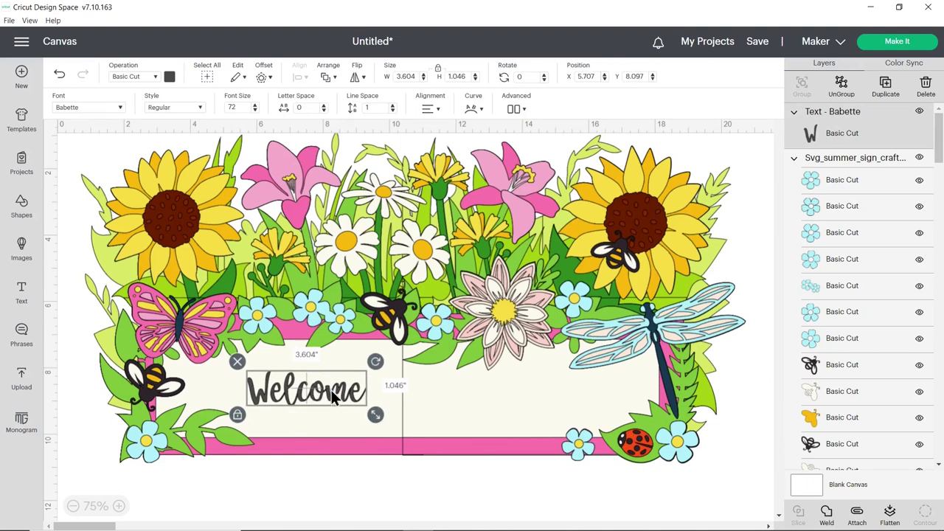
pyautogui.moveTo(376, 415); pyautogui.dragTo(462, 441)
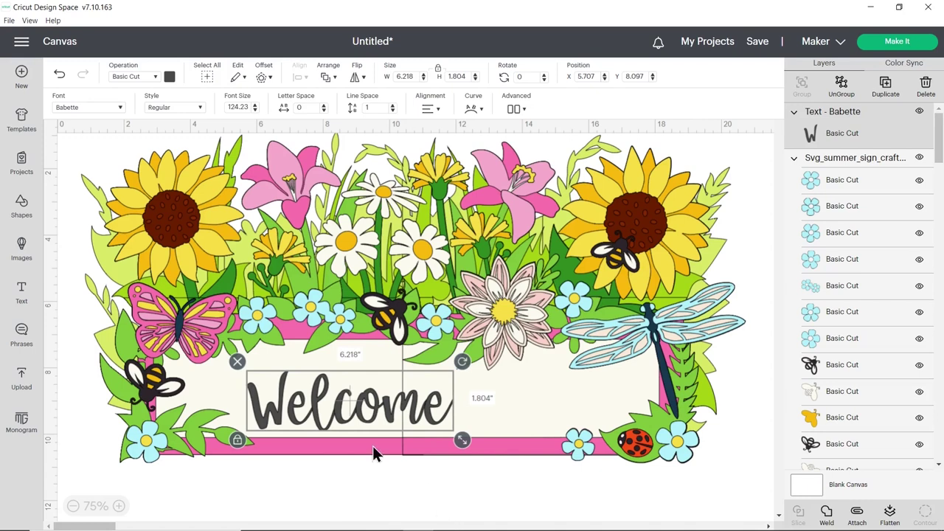
# Step: View the list of available fonts for the "Welcome" text
pyautogui.doubleClick(365, 398)
pyautogui.moveTo(439, 398); pyautogui.dragTo(264, 396)
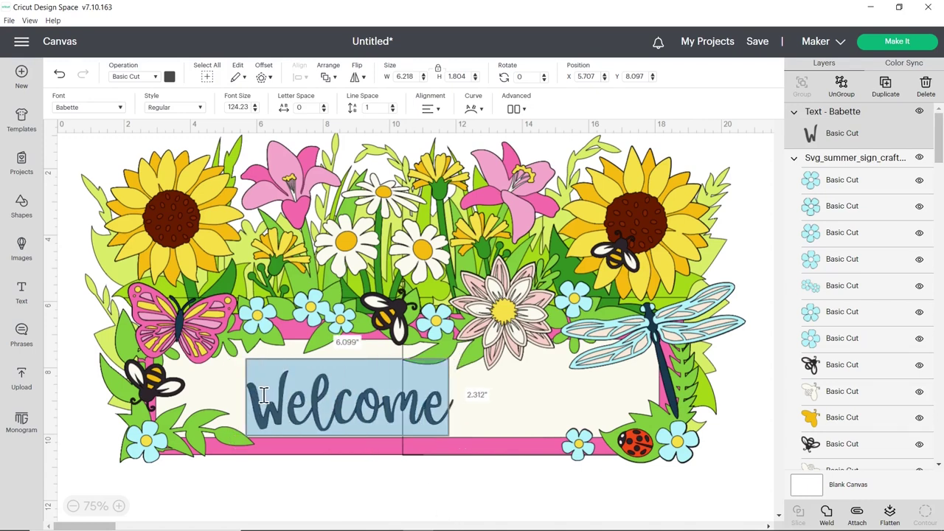
pyautogui.click(120, 109)
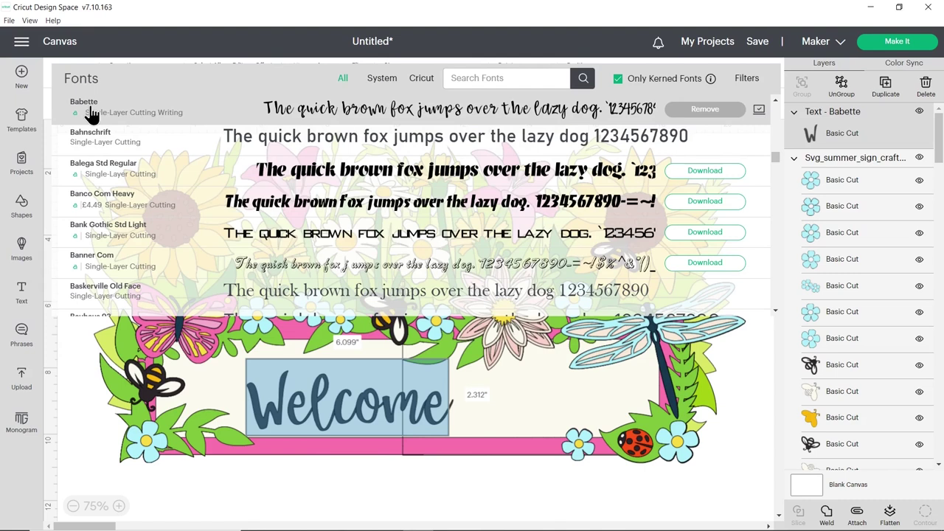
pyautogui.click(410, 402)
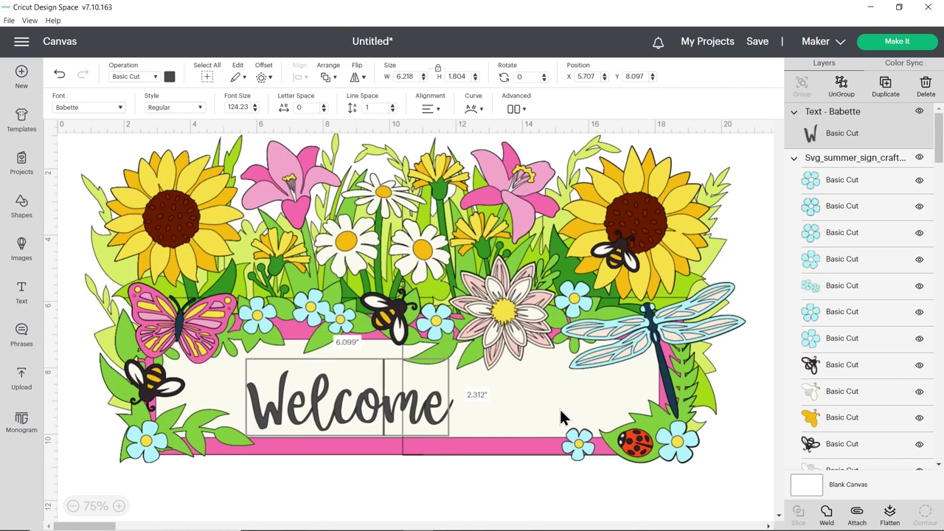
# Step: Duplicate the "Welcome" text and arrange the two words side by side on the cream panel
pyautogui.click(376, 492)
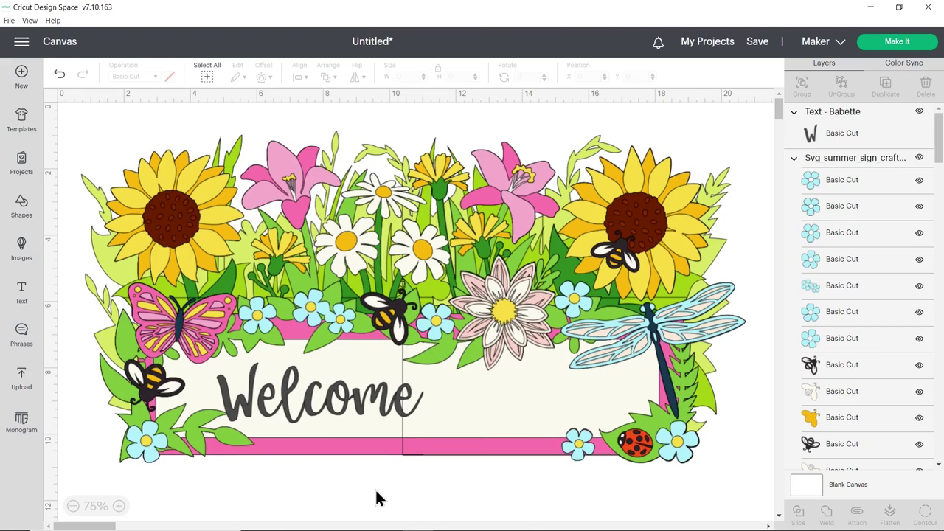
pyautogui.click(319, 405)
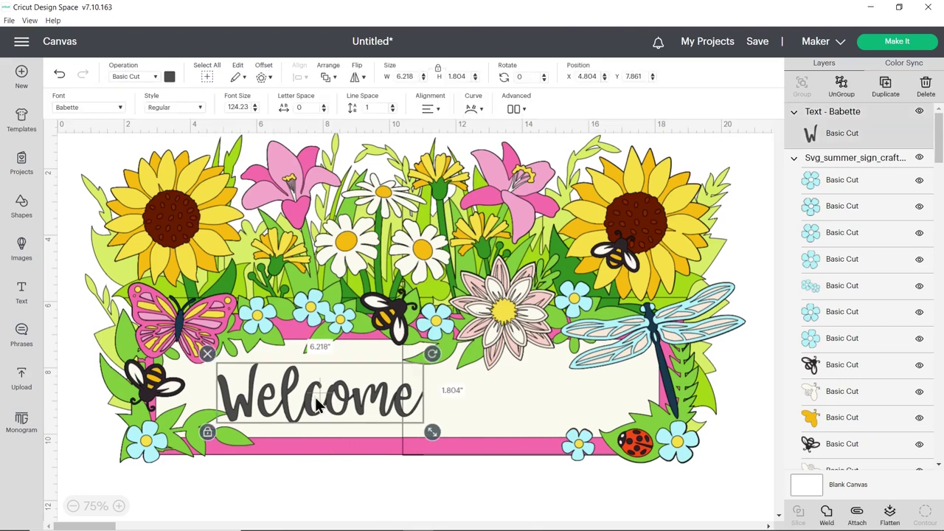
pyautogui.click(885, 86)
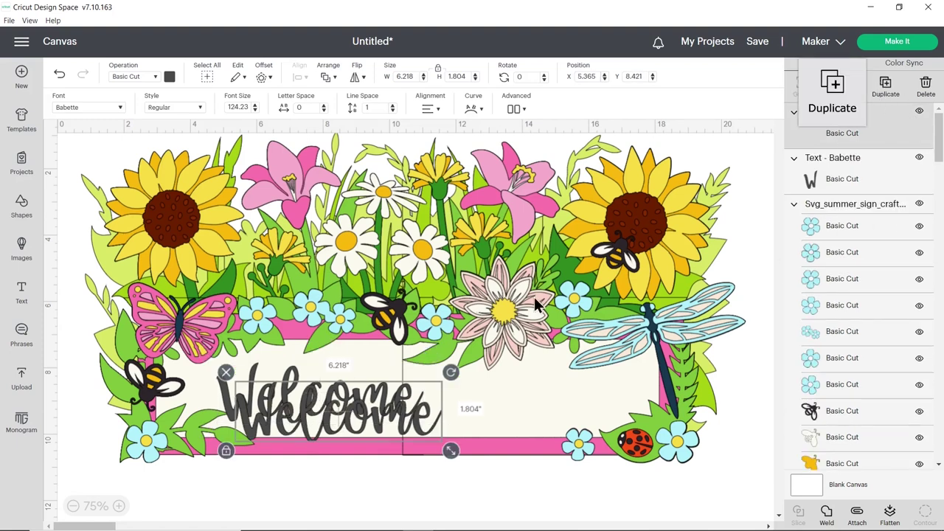
pyautogui.moveTo(366, 427); pyautogui.dragTo(564, 417)
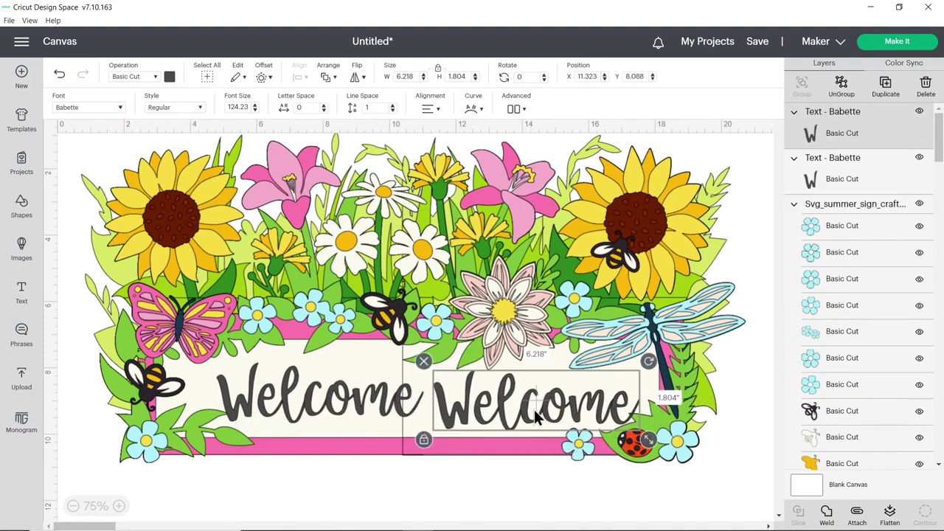
# Step: Change the wording of the duplicated text on the right half of the panel to "Summer"
pyautogui.doubleClick(655, 399)
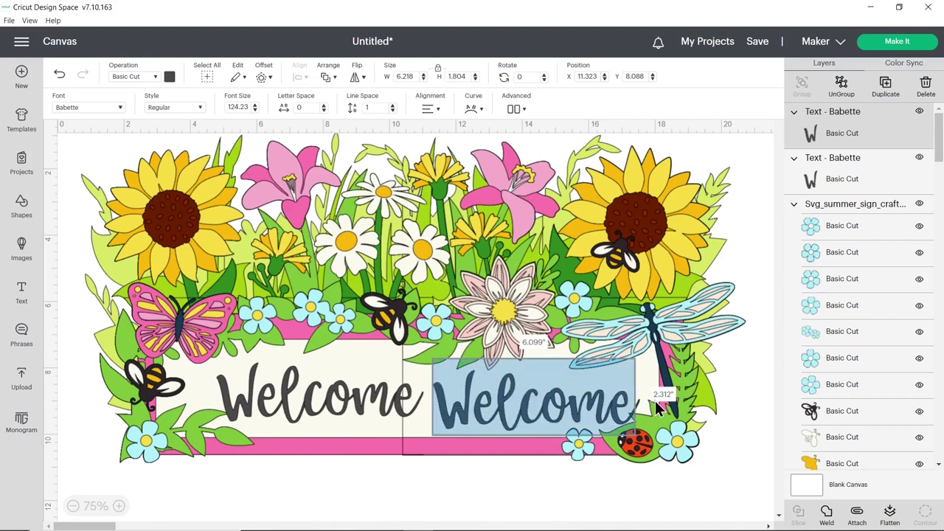
pyautogui.write('Sum')
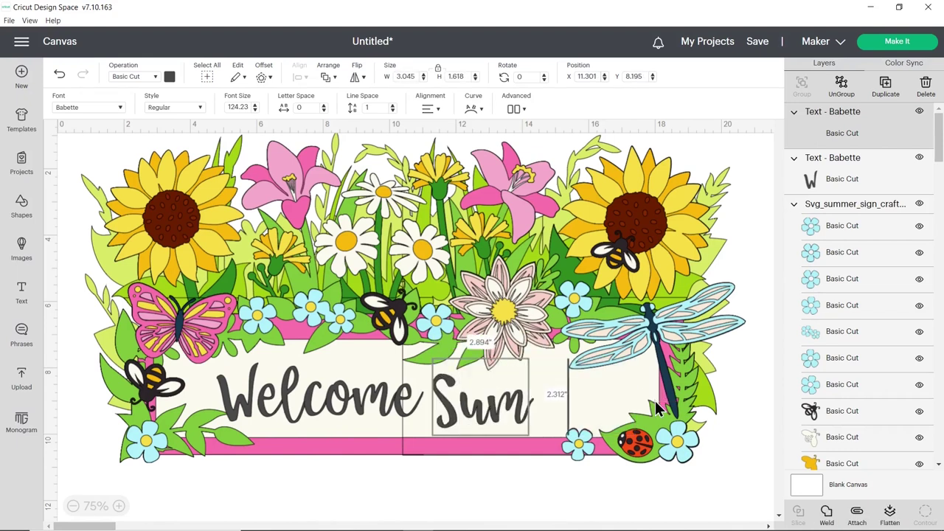
pyautogui.write('mer')
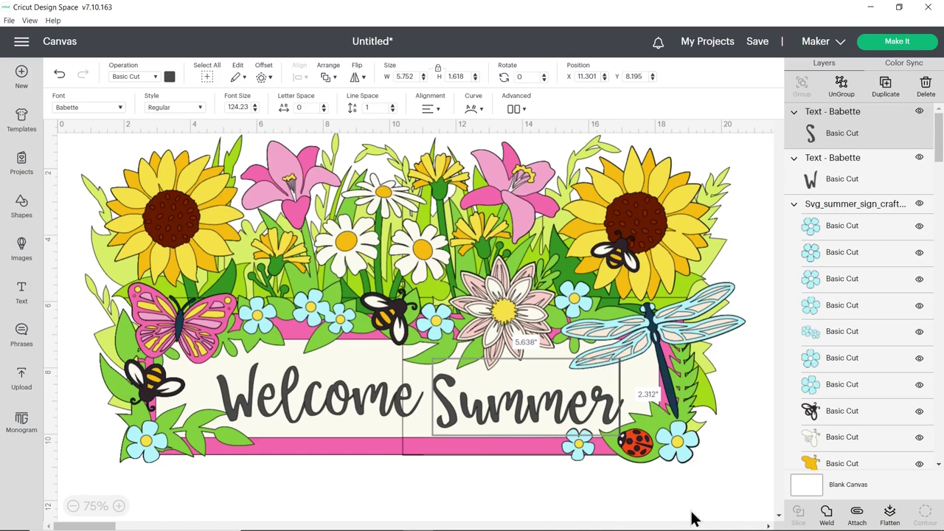
pyautogui.click(514, 464)
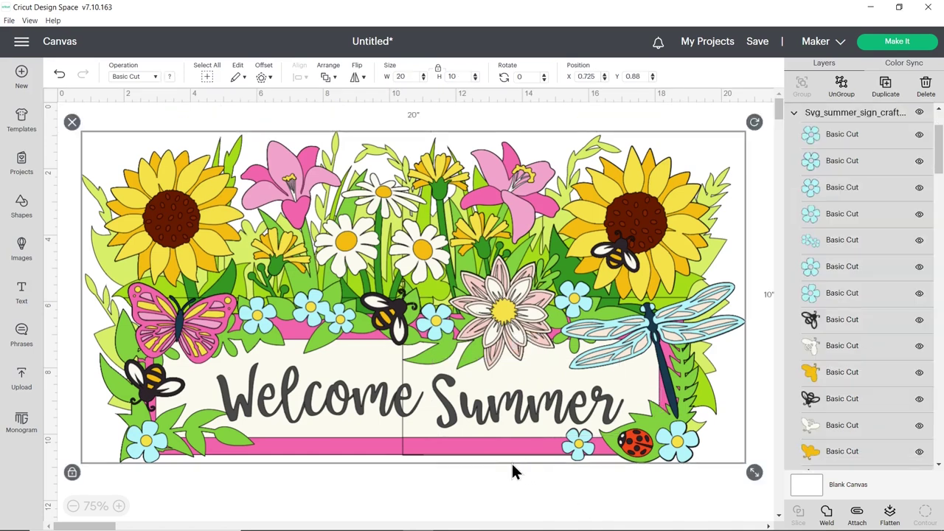
# Step: Raise the "Summer" text slightly so that it lines up with "Welcome" on the cream panel
pyautogui.click(368, 385)
pyautogui.click(462, 410)
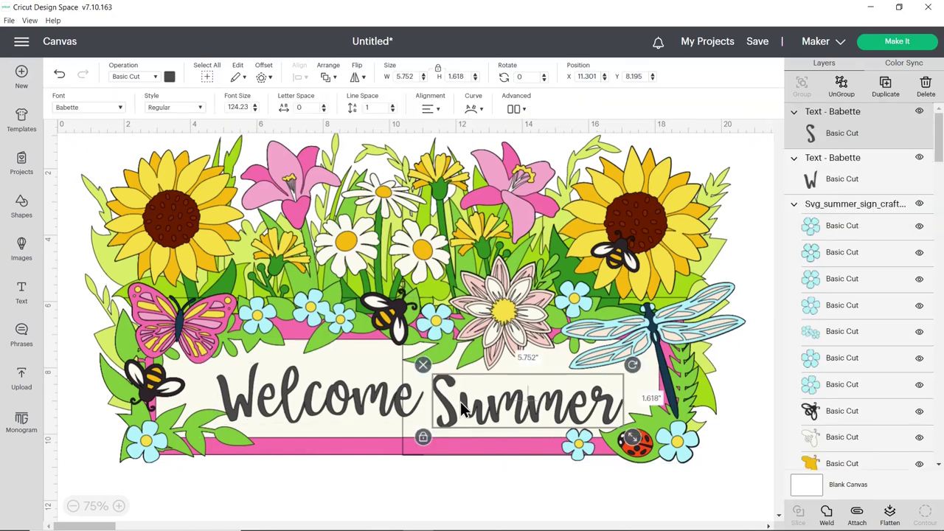
pyautogui.moveTo(461, 410); pyautogui.dragTo(462, 399)
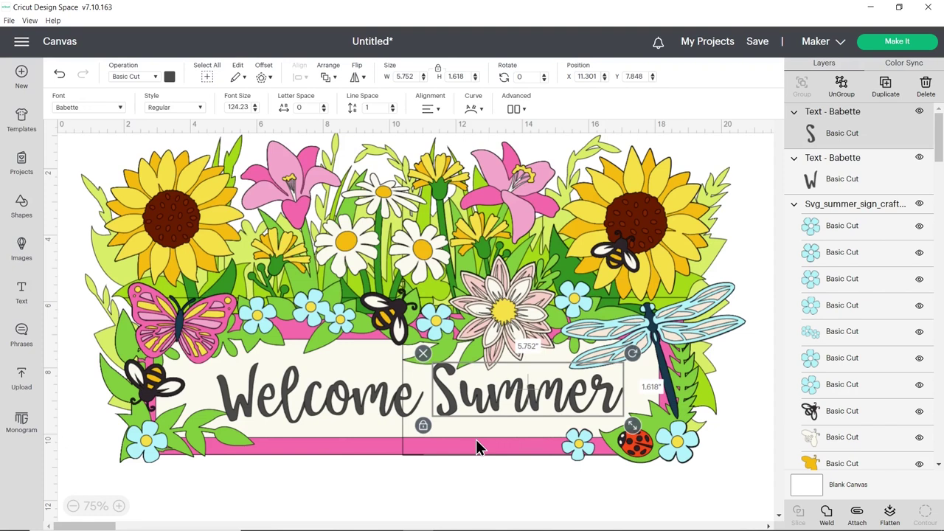
pyautogui.click(476, 443)
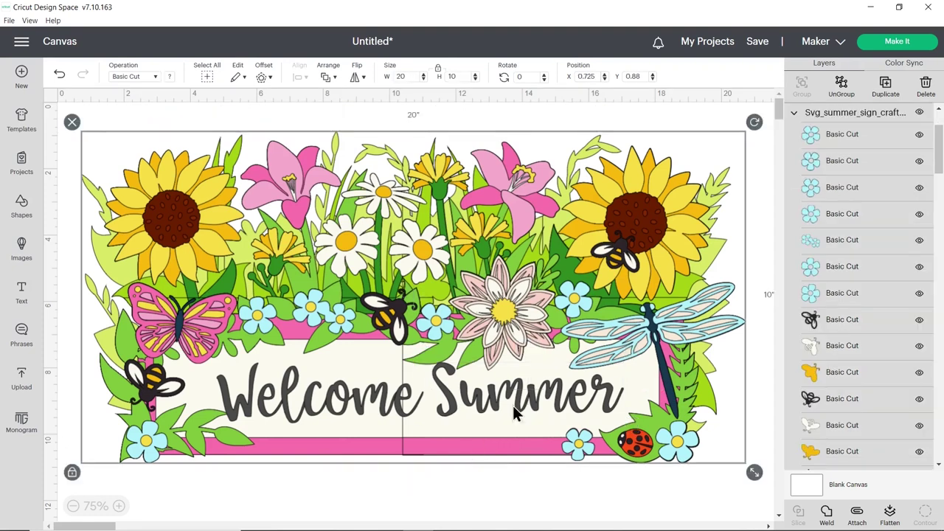
# Step: Enlarge the "Welcome" and "Summer" texts together so that they fill more of the cream panel
pyautogui.scroll(3, 862, 154)
pyautogui.click(862, 134)
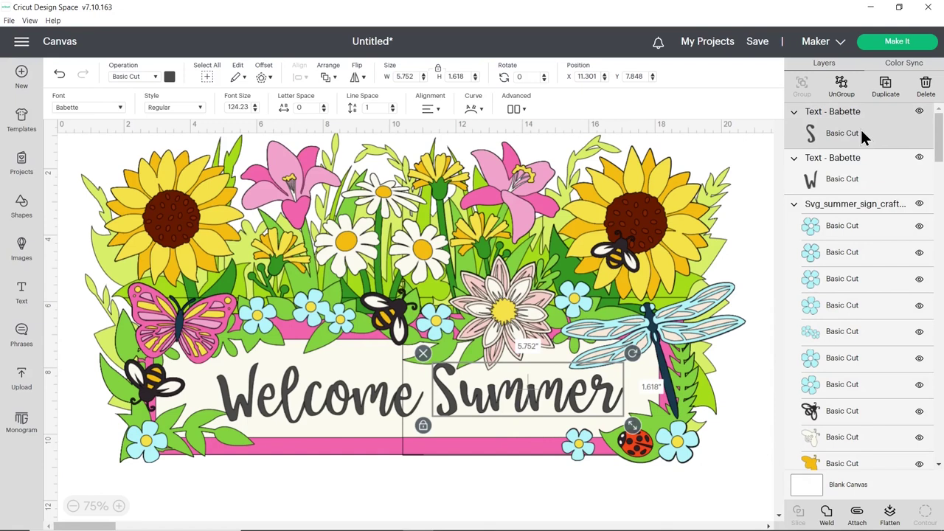
pyautogui.keyDown('shift'); pyautogui.click(850, 171); pyautogui.keyUp('shift')
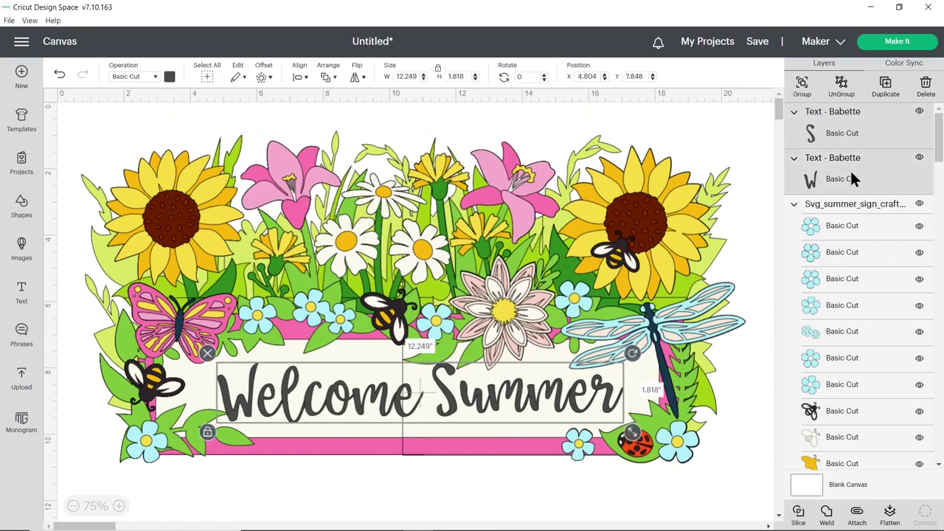
pyautogui.moveTo(633, 433); pyautogui.dragTo(661, 431)
pyautogui.click(713, 453)
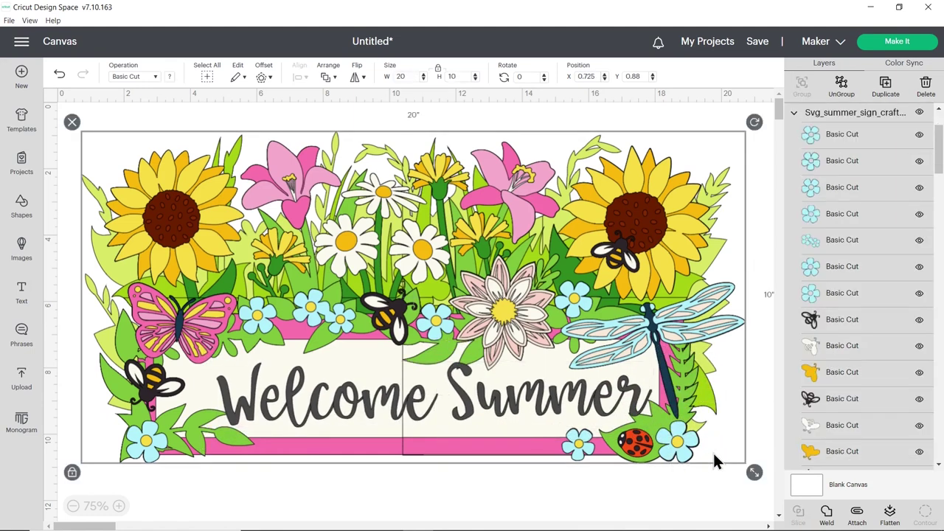
# Step: Delete the "Summer" text and enlarge "Welcome" to about 9.2 by 2.67 inches, placed in the middle of the cream panel
pyautogui.click(564, 401)
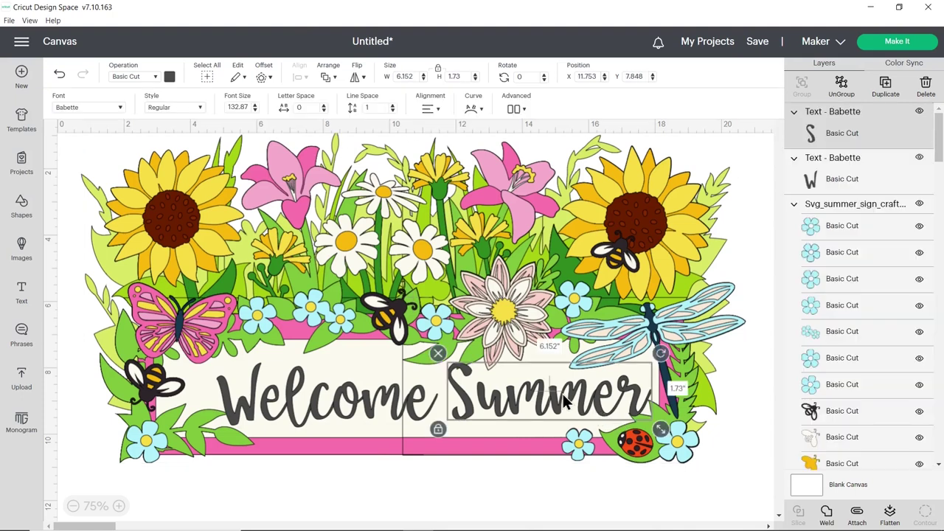
pyautogui.press('Delete')
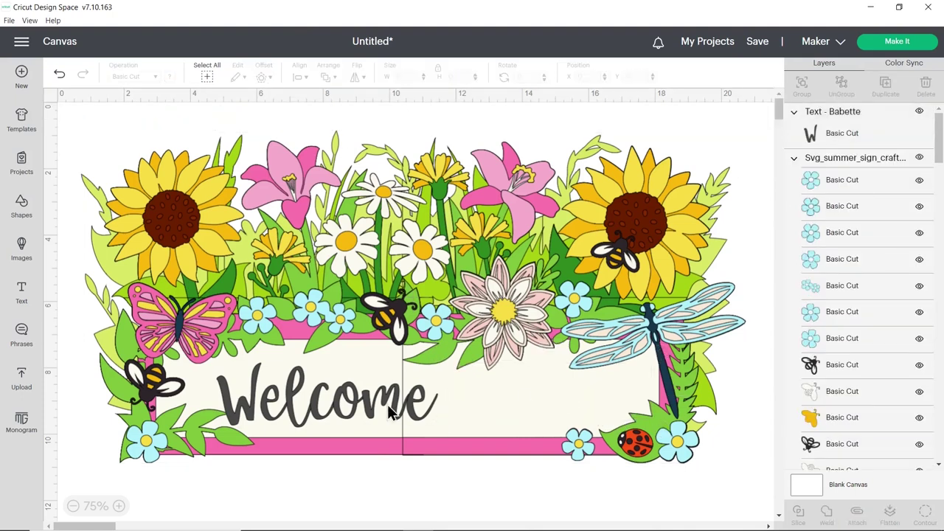
pyautogui.click(391, 412)
pyautogui.moveTo(391, 412); pyautogui.dragTo(399, 403)
pyautogui.moveTo(455, 428); pyautogui.dragTo(509, 415)
pyautogui.click(501, 476)
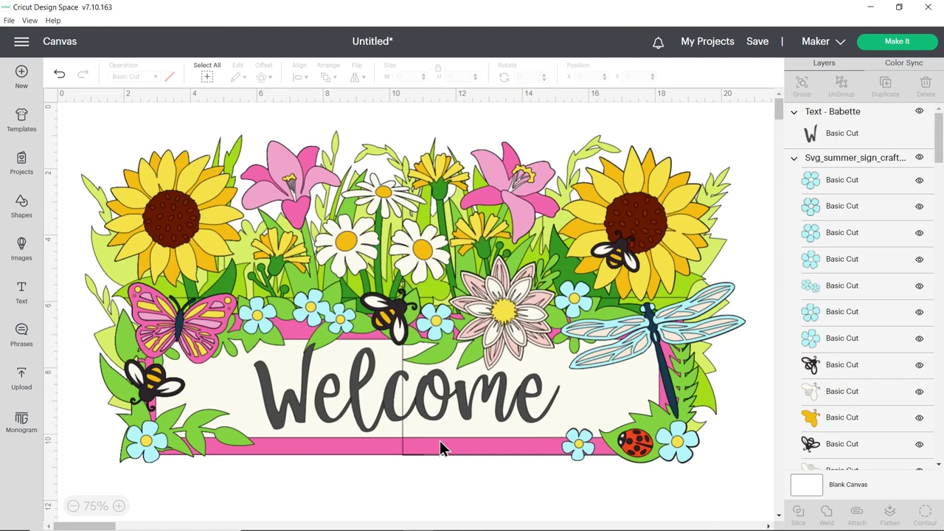
# Step: Recolour the "Welcome" text to the bright pink of the sign's frame using Color Sync
pyautogui.click(394, 402)
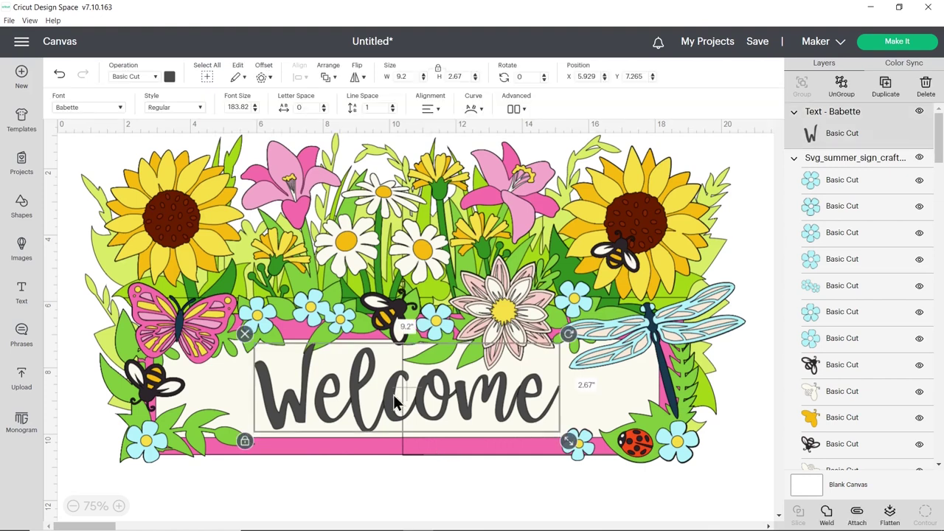
pyautogui.click(169, 77)
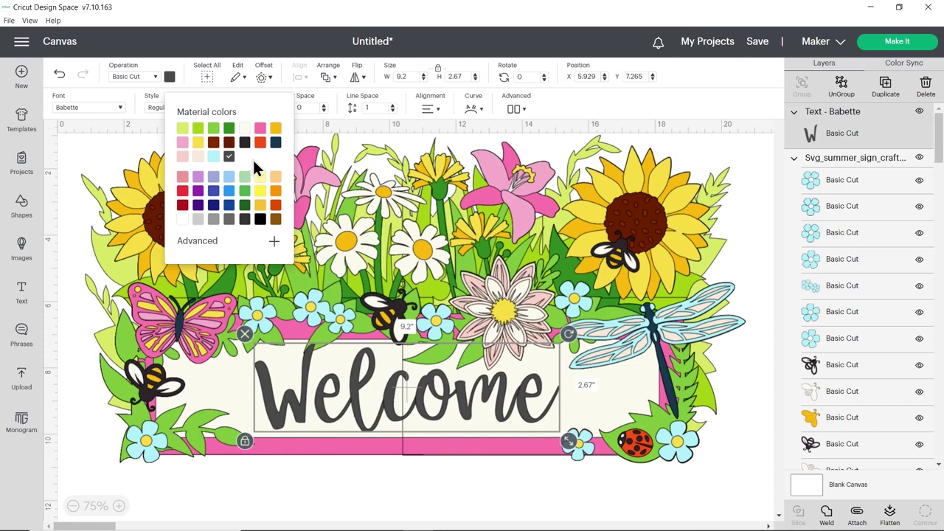
pyautogui.click(365, 377)
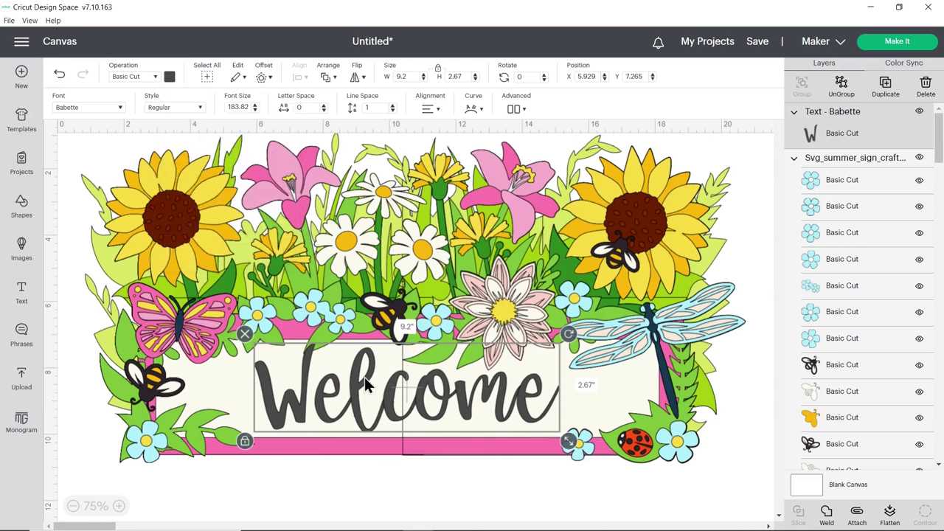
pyautogui.click(912, 65)
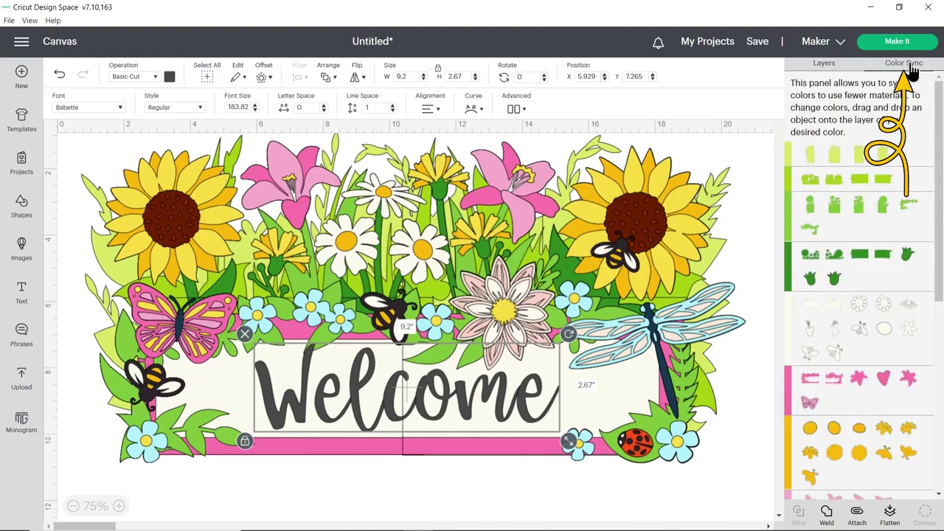
pyautogui.moveTo(939, 115); pyautogui.dragTo(940, 186)
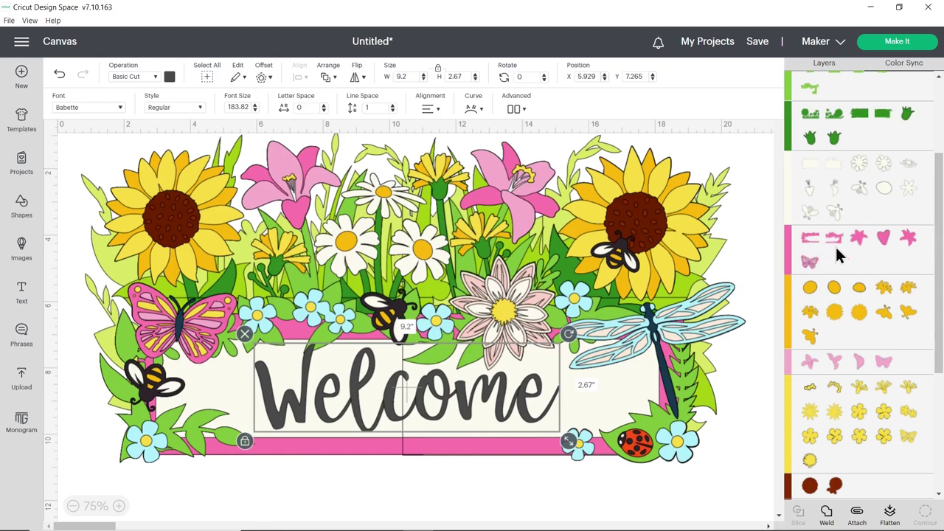
pyautogui.scroll(-5, 836, 247)
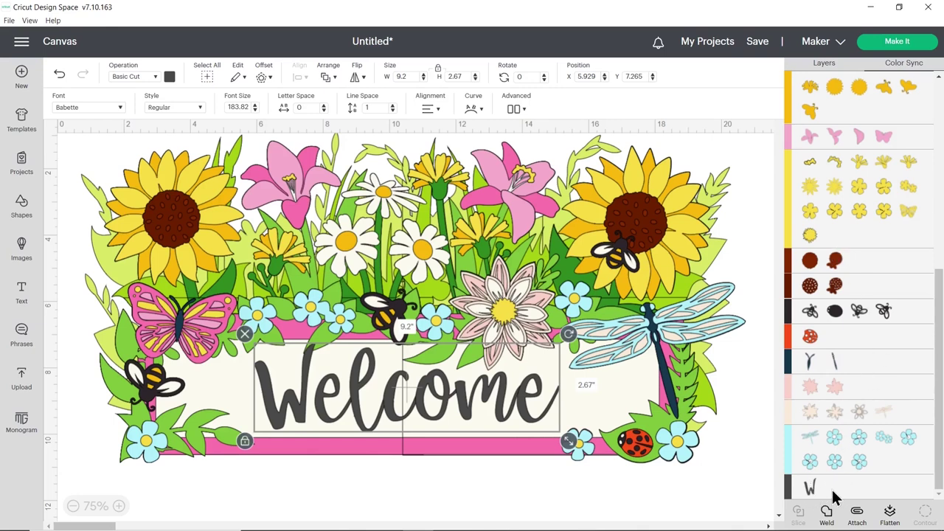
pyautogui.moveTo(824, 490)
pyautogui.mouseDown()
pyautogui.moveTo(809, 491)
pyautogui.moveTo(831, 434)
pyautogui.moveTo(860, 53)
pyautogui.moveTo(906, 92)
pyautogui.moveTo(934, 94)
pyautogui.moveTo(935, 73)
pyautogui.moveTo(920, 125)
pyautogui.moveTo(935, 74)
pyautogui.moveTo(929, 121)
pyautogui.moveTo(841, 389)
pyautogui.moveTo(853, 391)
pyautogui.mouseUp()
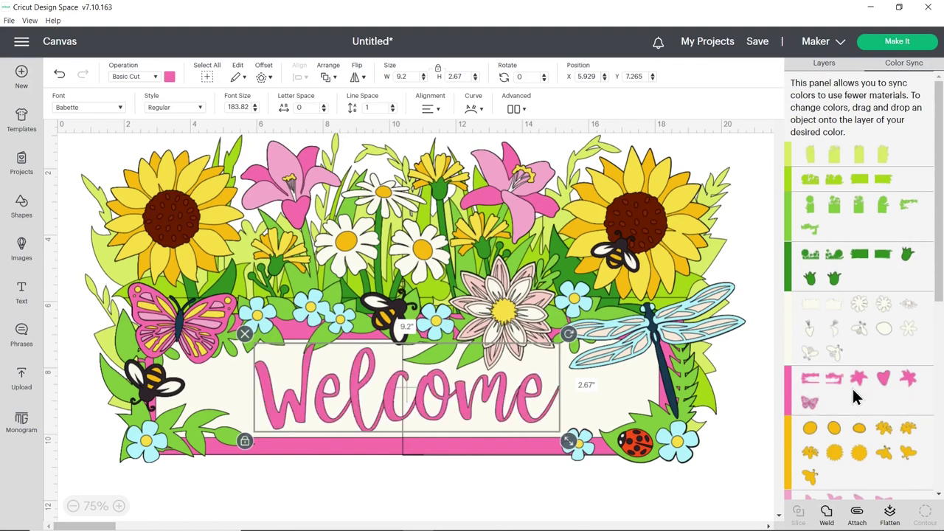
pyautogui.click(733, 379)
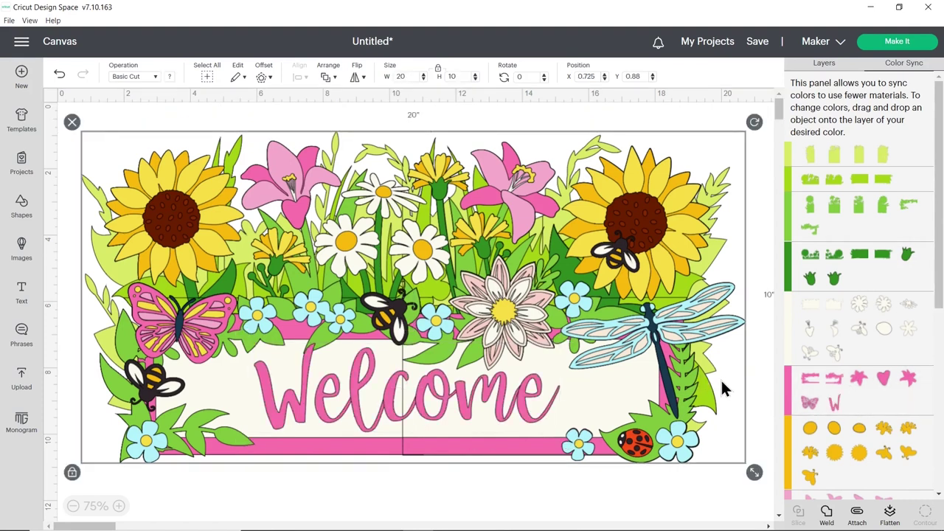
pyautogui.click(599, 504)
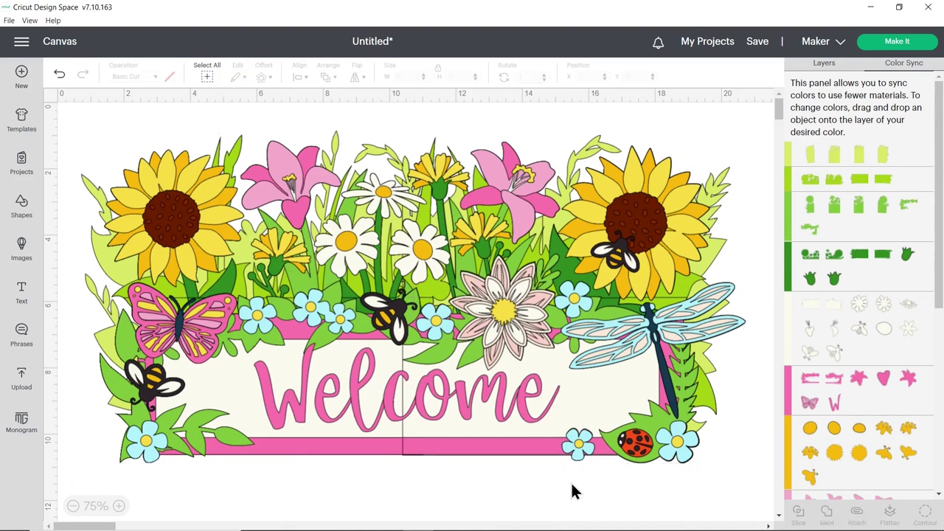
# Step: Bring up the cutting preparation for the sign and look through its list of mats
pyautogui.click(118, 506)
pyautogui.click(119, 506)
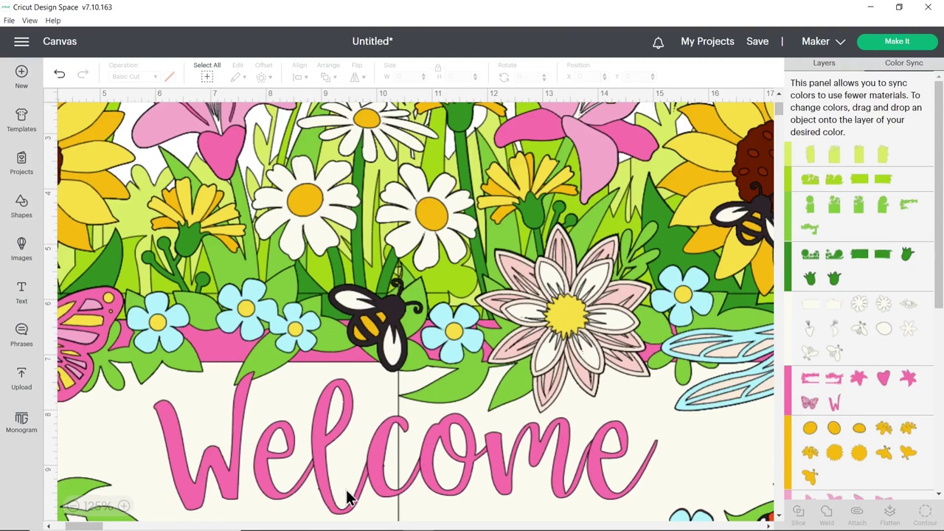
pyautogui.click(424, 477)
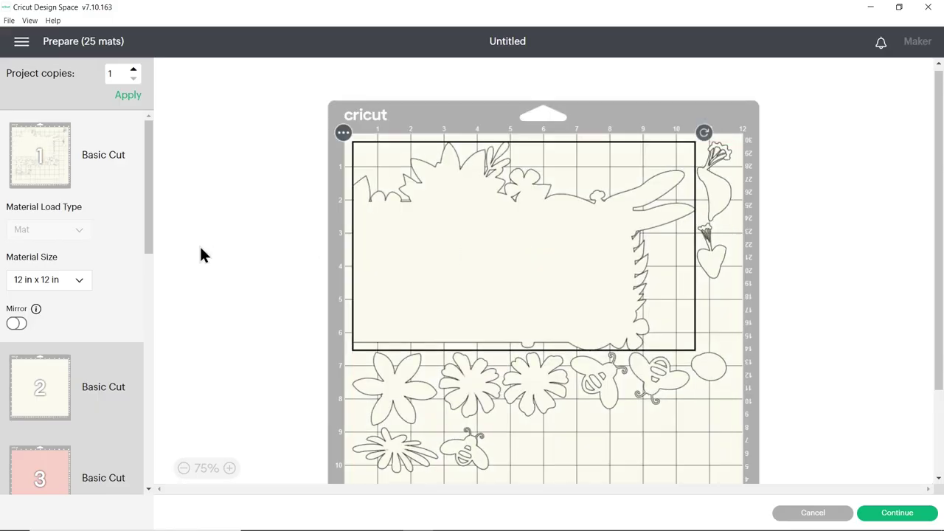
pyautogui.scroll(-4, 91, 252)
pyautogui.scroll(-12, 92, 251)
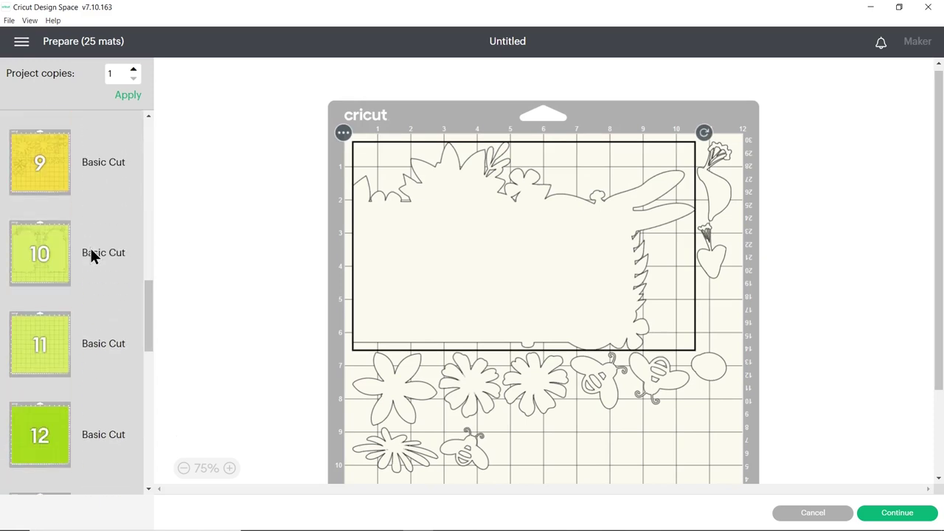
pyautogui.scroll(-9, 90, 246)
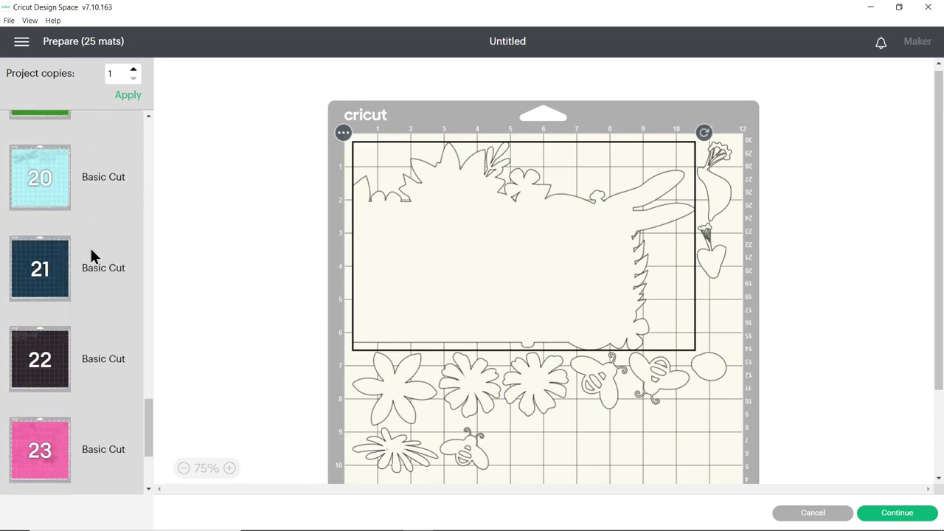
# Step: Examine pink mats 23 and 24, including the cut outline of "Welcome" up close, and return to the canvas
pyautogui.click(45, 284)
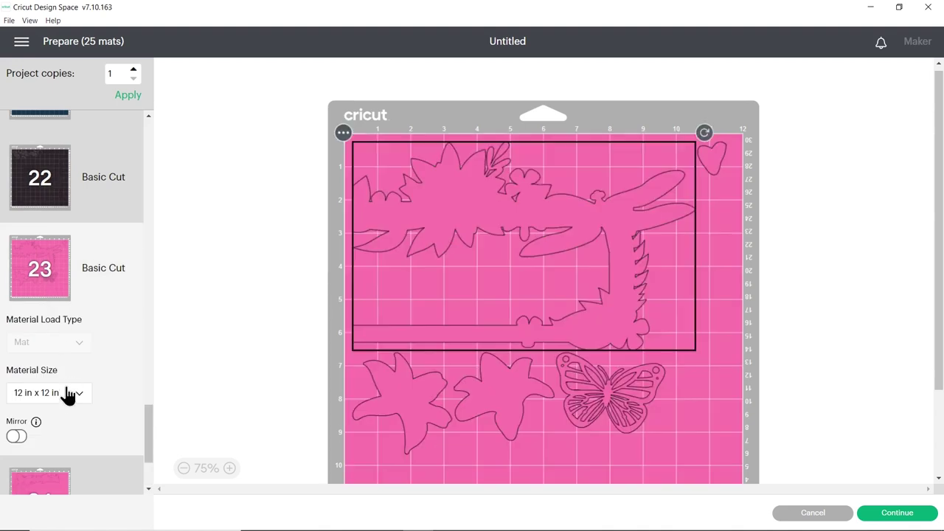
pyautogui.scroll(-2, 74, 384)
pyautogui.click(65, 358)
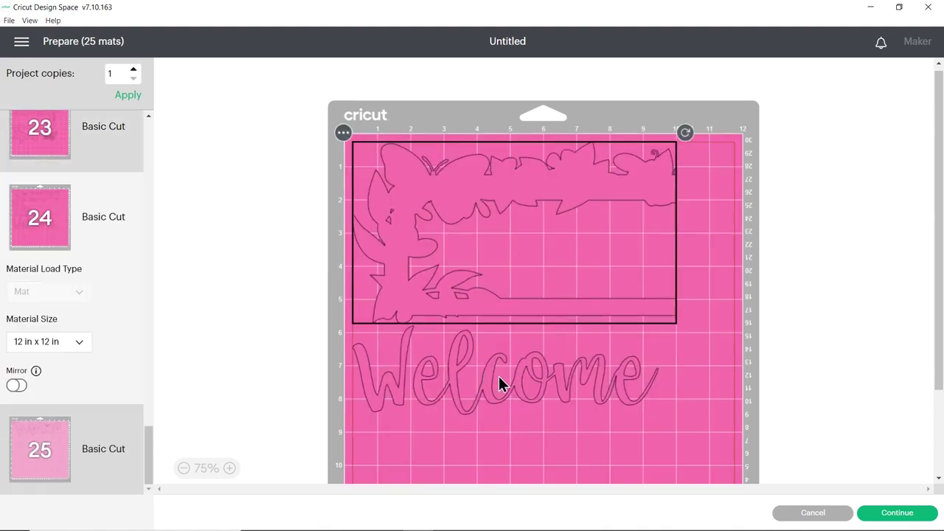
pyautogui.scroll(-2, 531, 399)
pyautogui.click(233, 469)
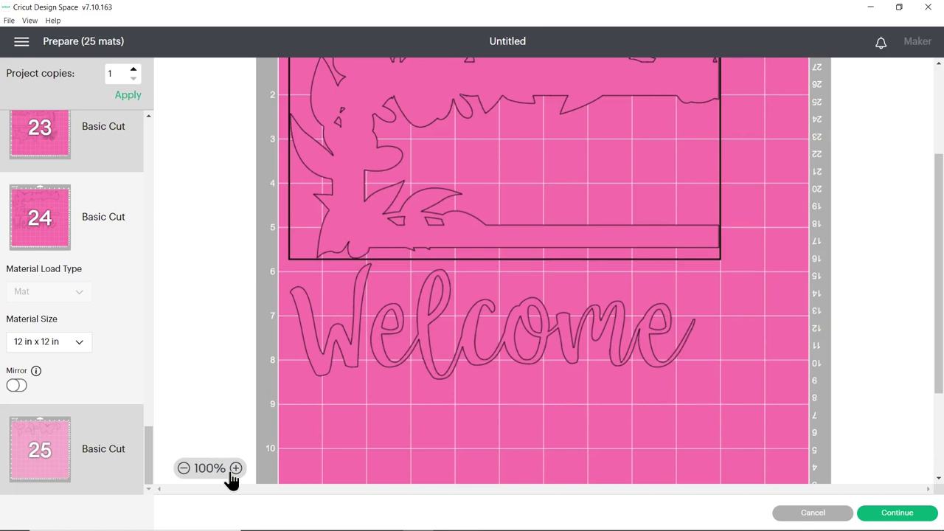
pyautogui.click(234, 468)
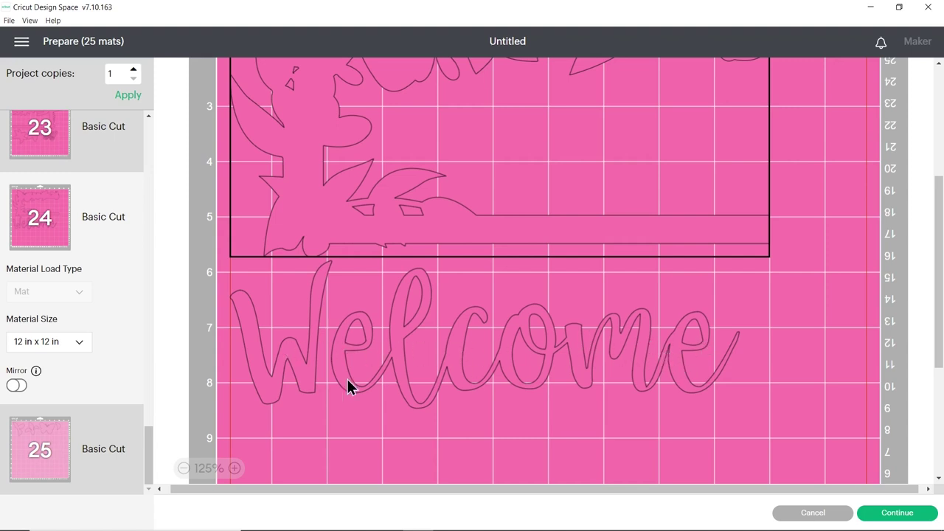
pyautogui.click(808, 512)
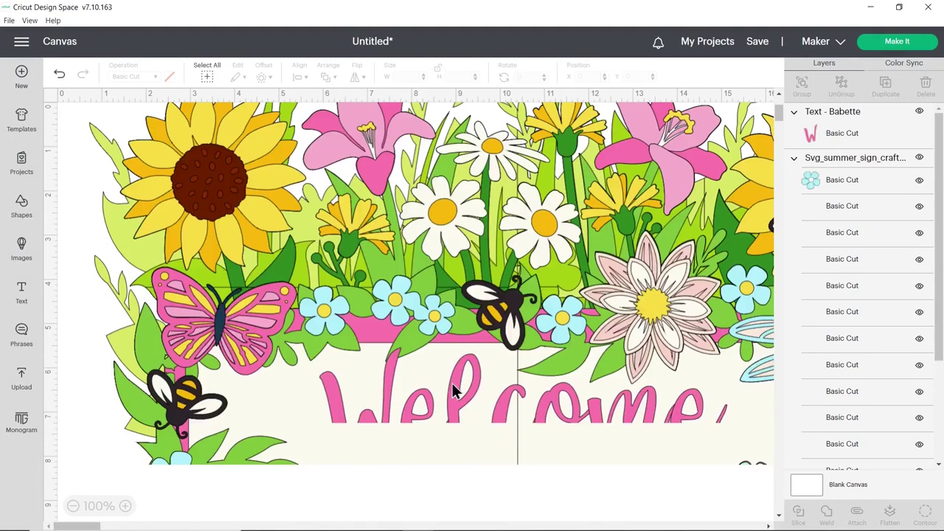
# Step: Examine the "Welcome" lettering and how it sits on the sign's cream panel
pyautogui.scroll(-3, 452, 384)
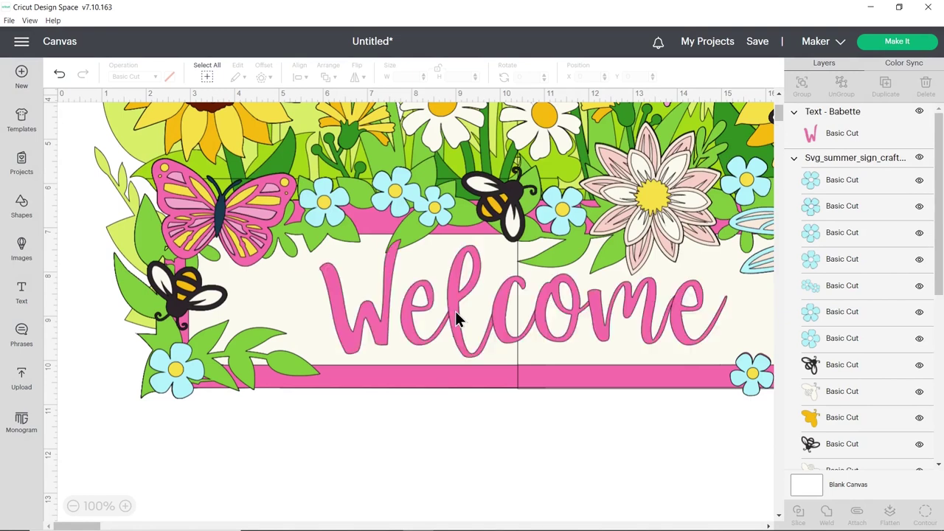
pyautogui.click(454, 310)
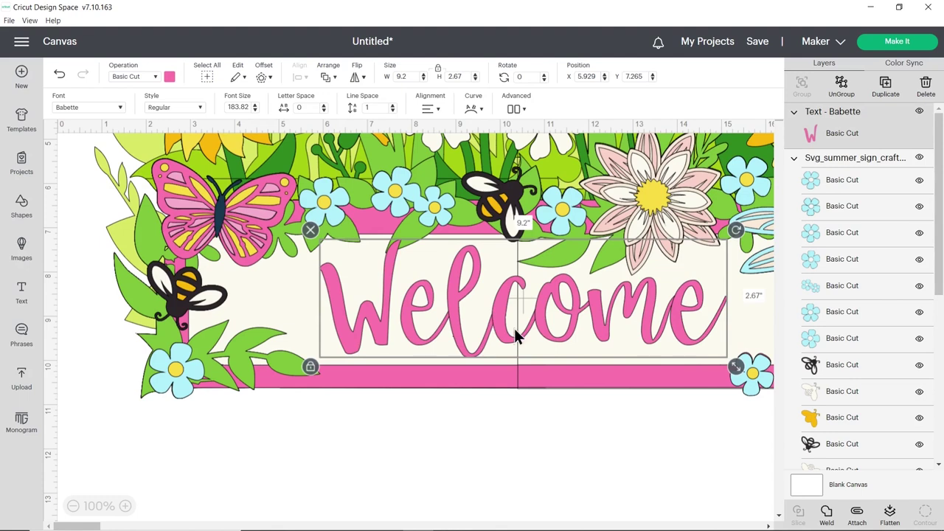
pyautogui.click(624, 461)
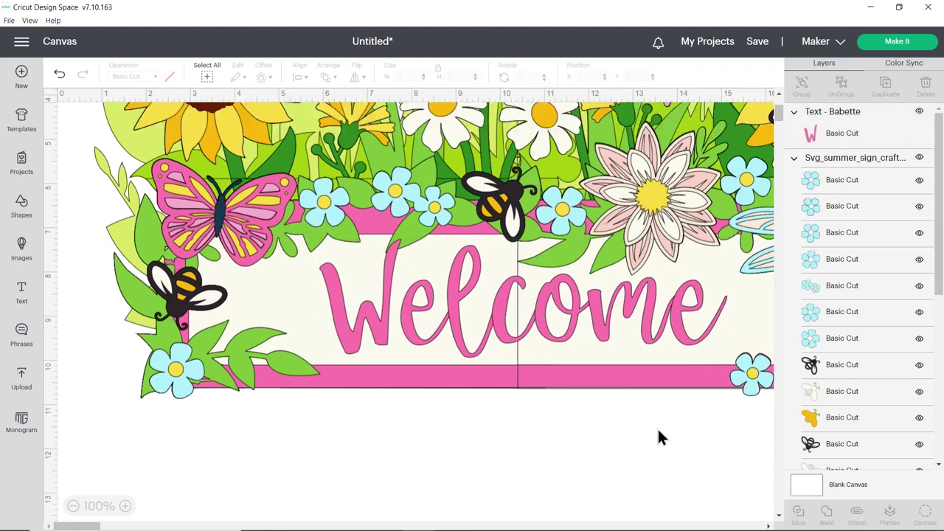
pyautogui.scroll(3, 673, 195)
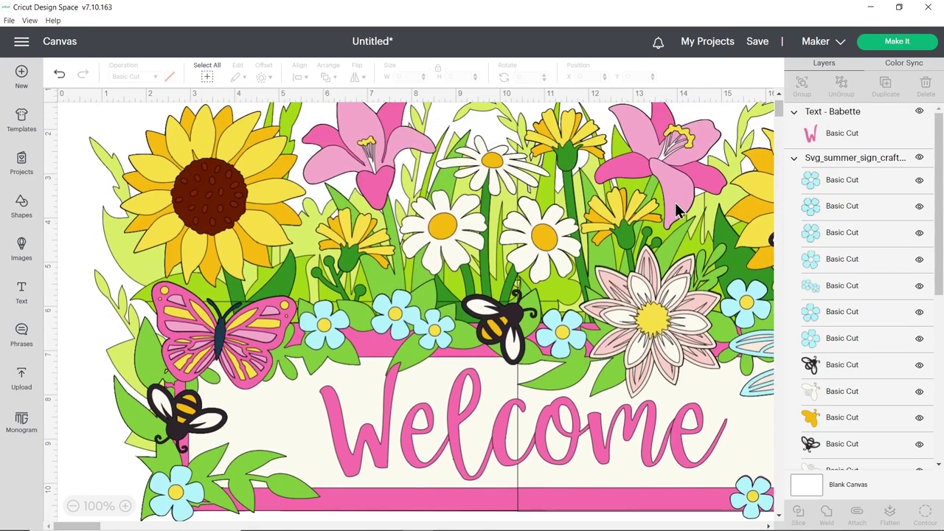
pyautogui.scroll(2, 671, 214)
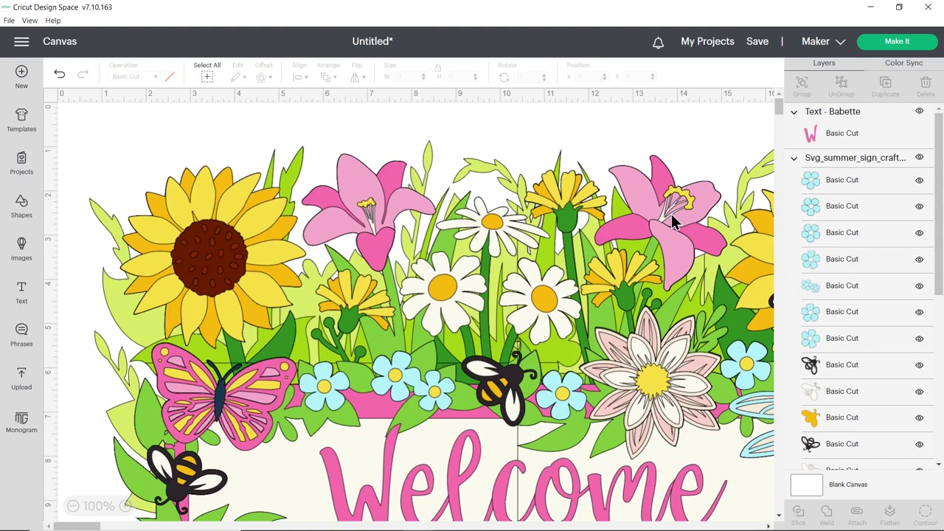
# Step: Review the sign's layers grouped by material colour in Color Sync
pyautogui.click(906, 65)
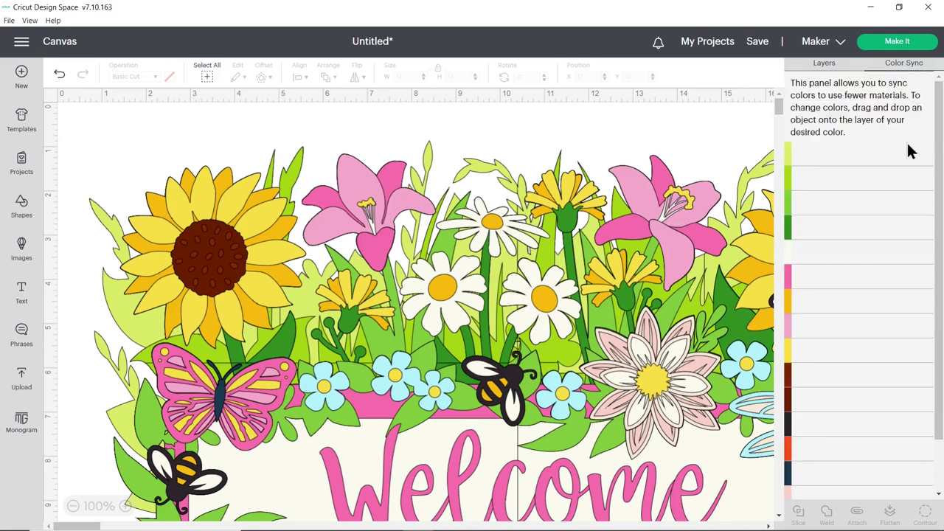
pyautogui.scroll(-5, 910, 152)
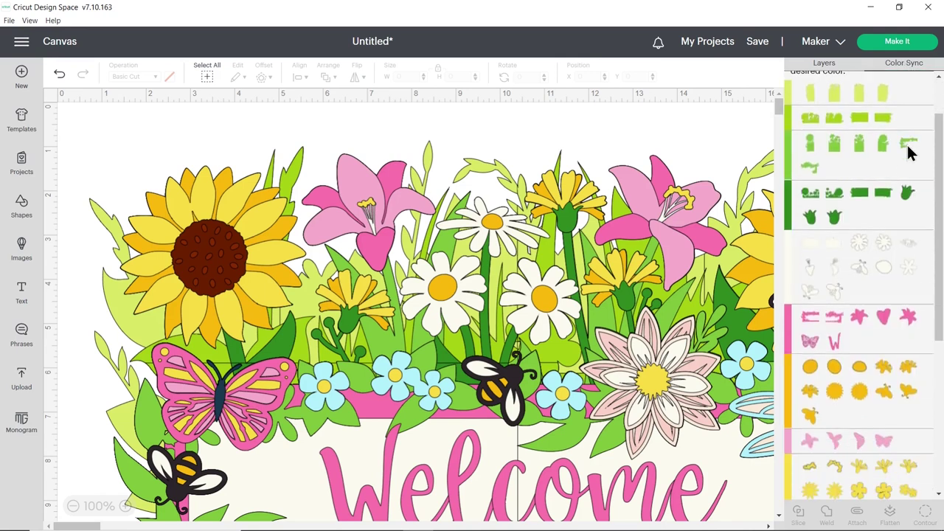
pyautogui.scroll(5, 910, 152)
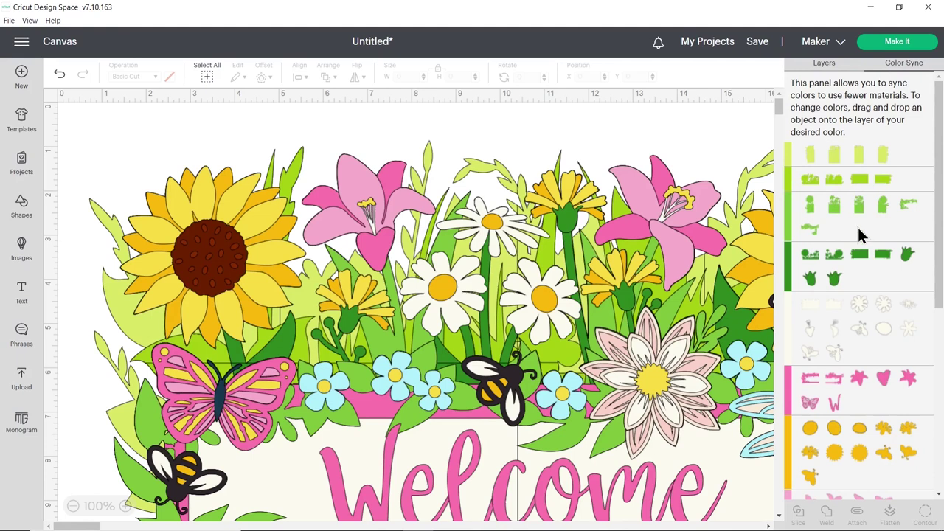
pyautogui.scroll(-5, 857, 228)
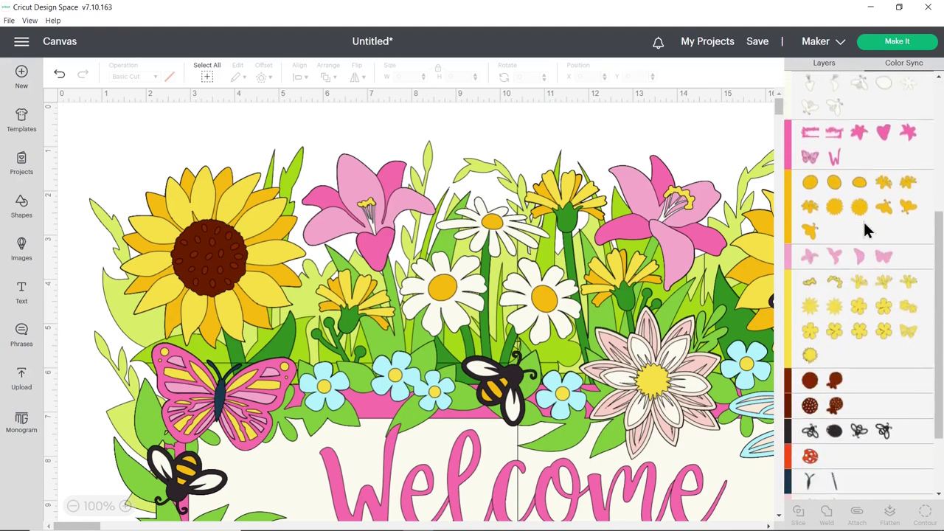